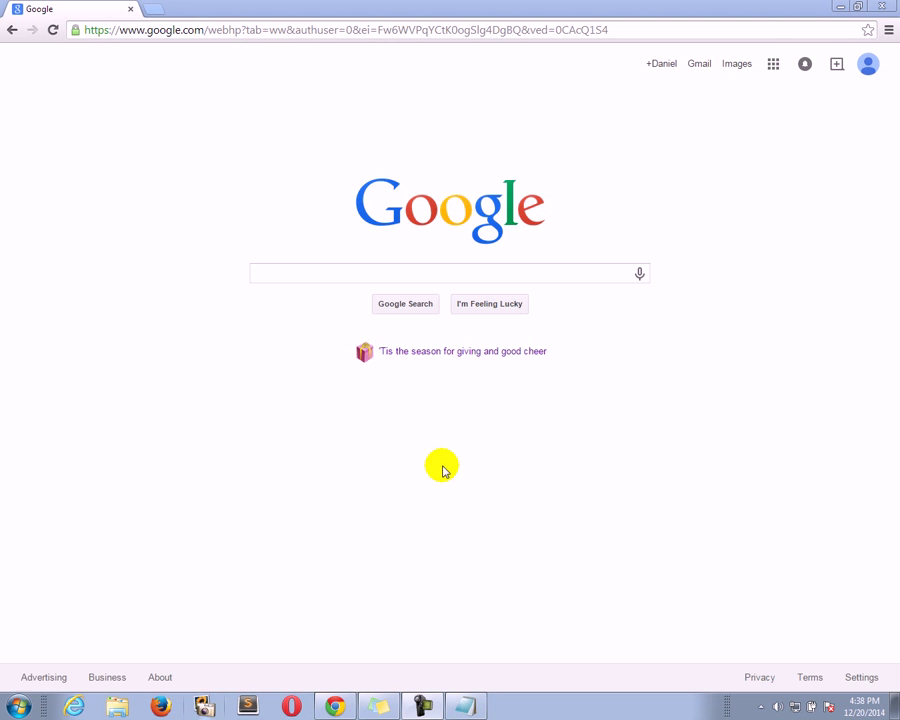
- Open the System page (Windows 7 Home Premium, 4.00 GB RAM) from Computer's Properties in the Start menu
left_click(12, 700)
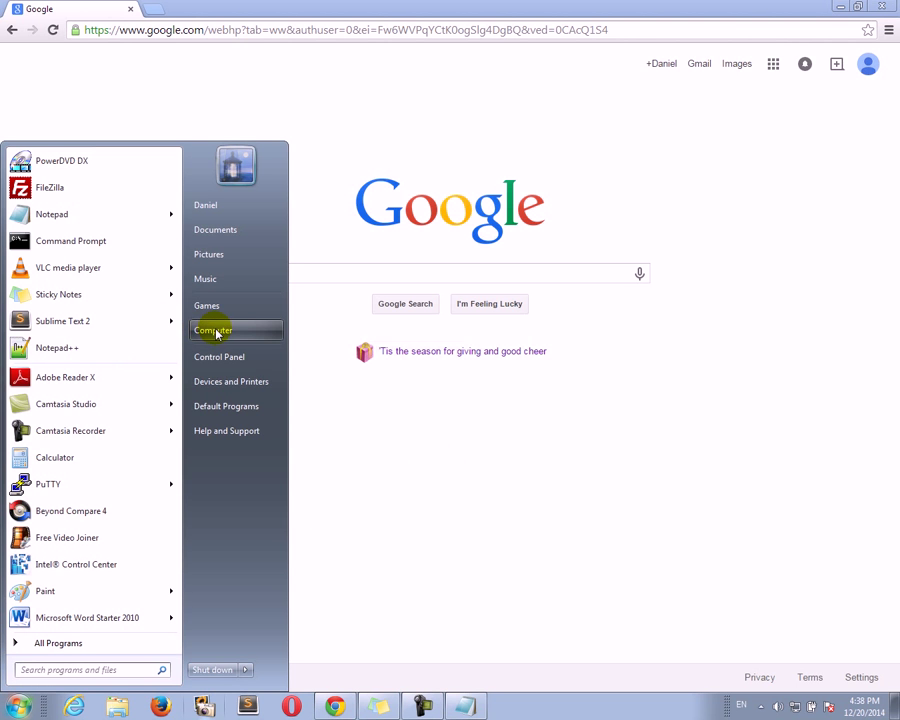
left_click(12, 700)
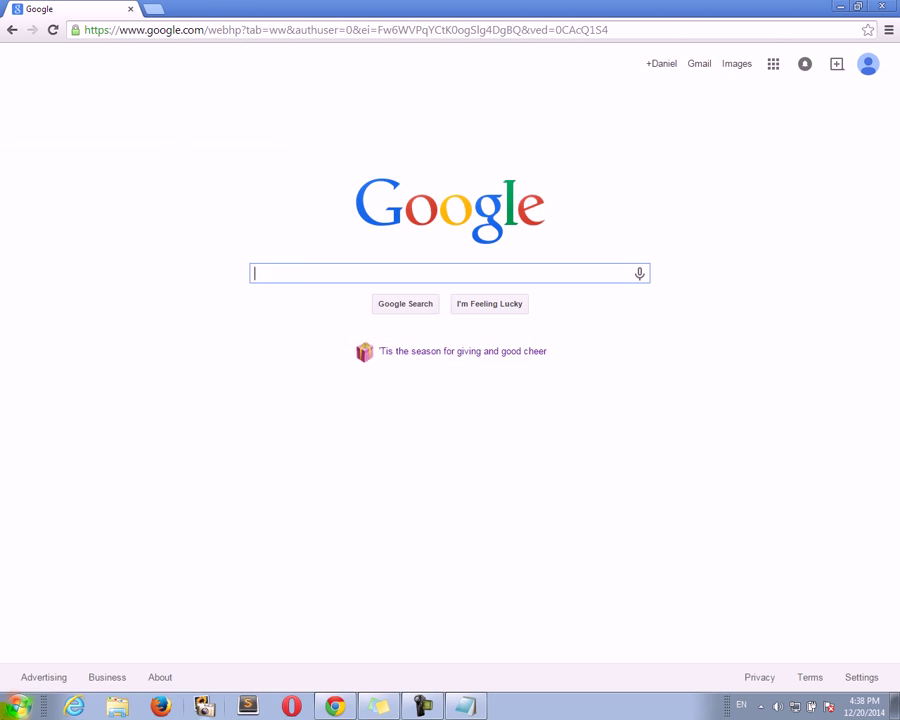
left_click(12, 700)
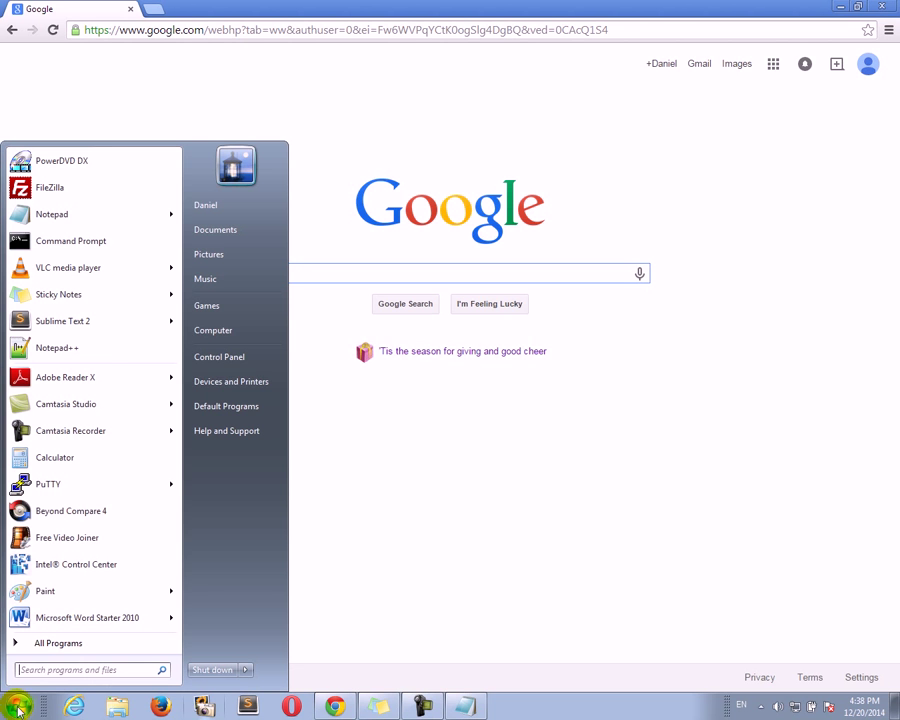
right_click(231, 331)
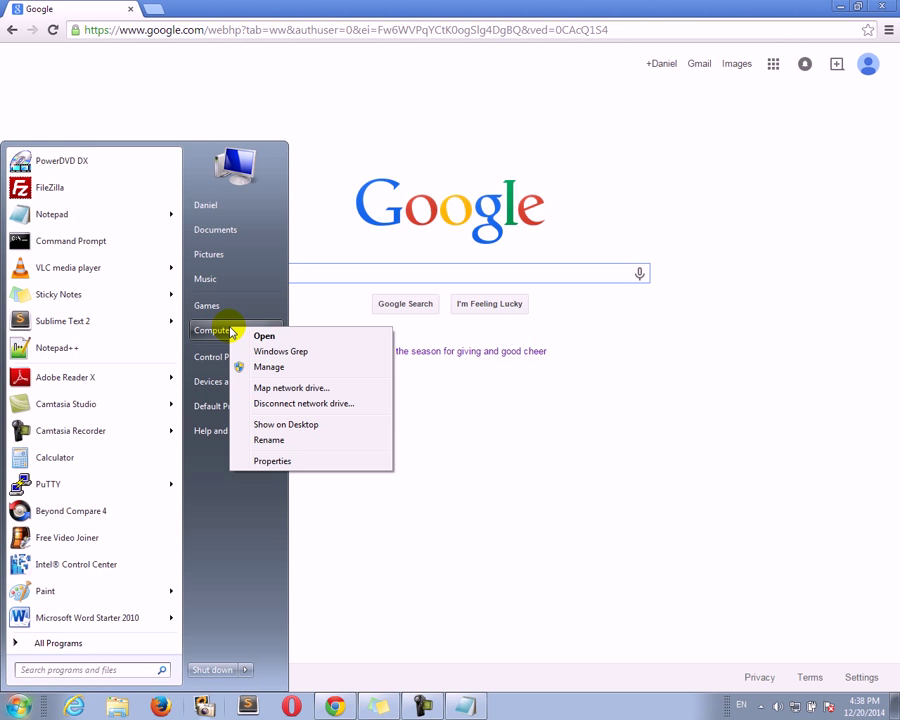
left_click(250, 465)
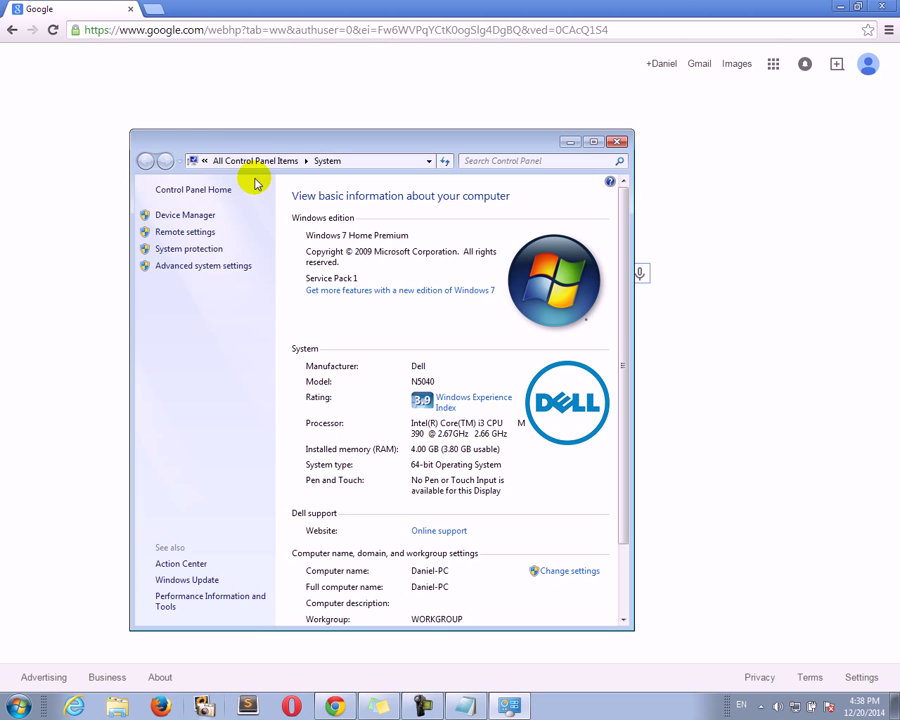
left_click_drag(265, 148, 285, 140)
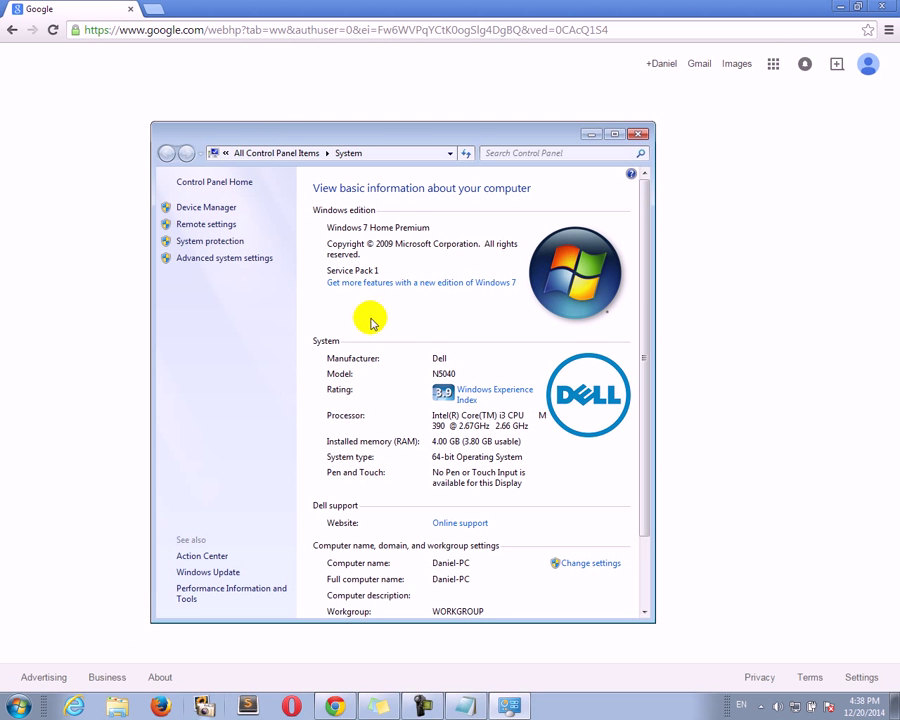
- Go to Advanced system settings and open Environment Variables from the Advanced tab
left_click(185, 260)
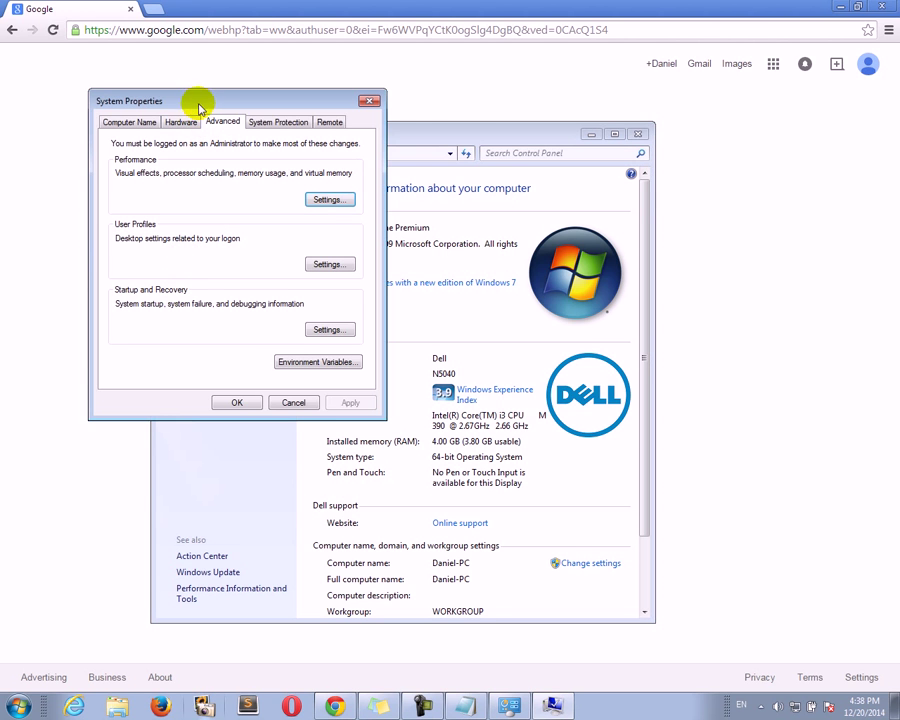
left_click_drag(196, 100, 343, 161)
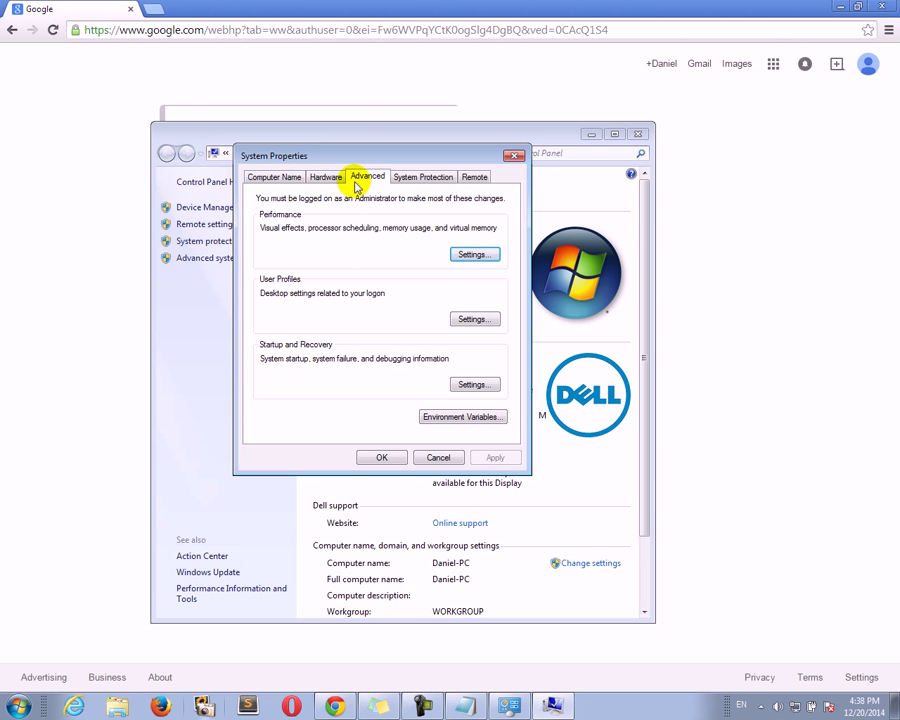
left_click(262, 177)
left_click(325, 177)
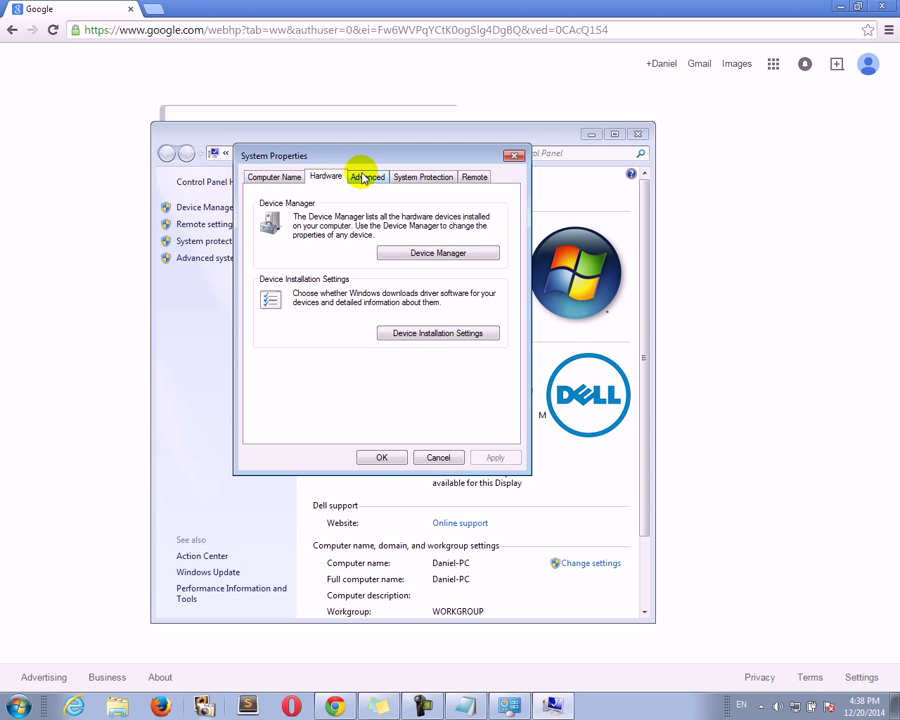
left_click(366, 178)
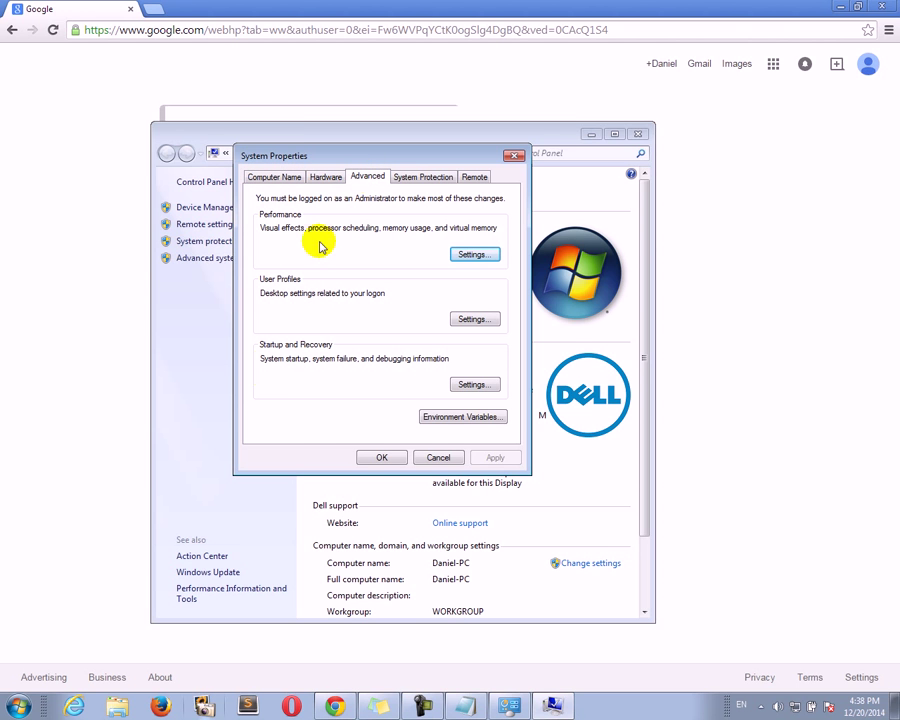
left_click(436, 420)
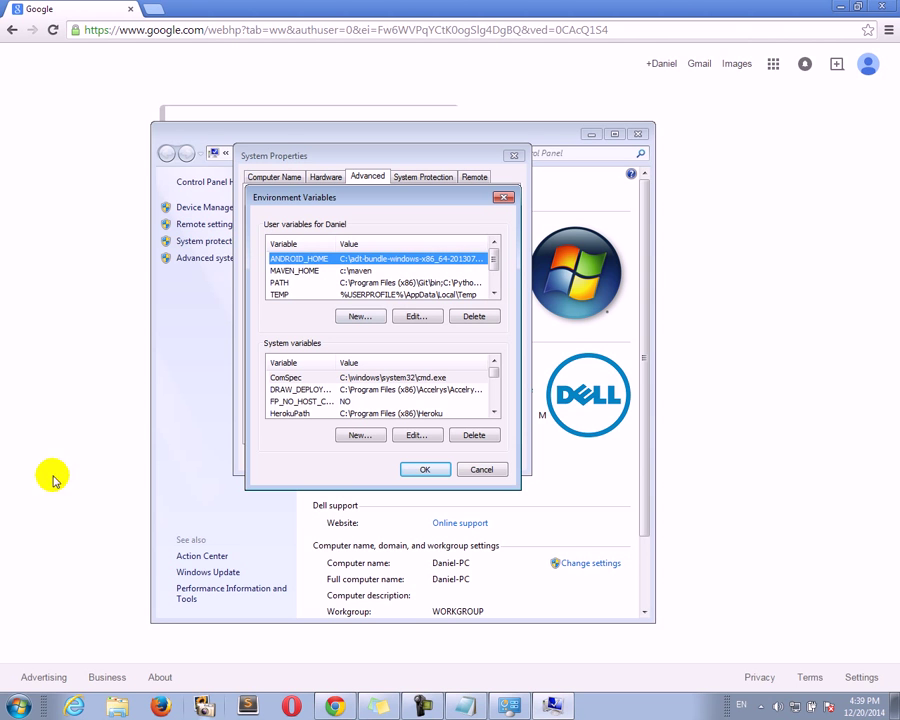
- Browse in Explorer to C:\Program Files\Java\jdk1.7.0_71
left_click(8, 710)
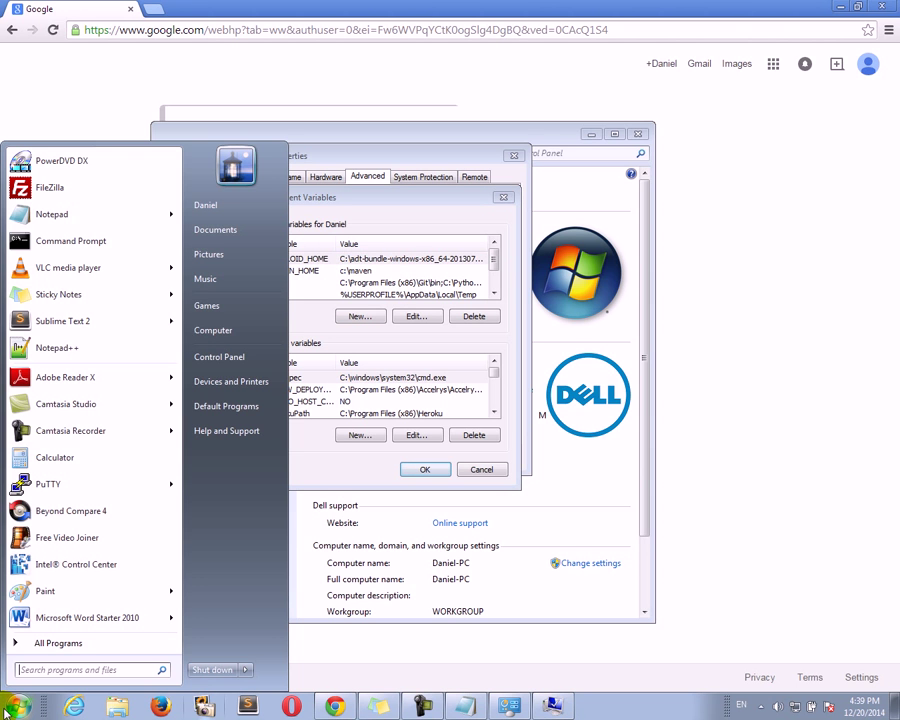
left_click(196, 331)
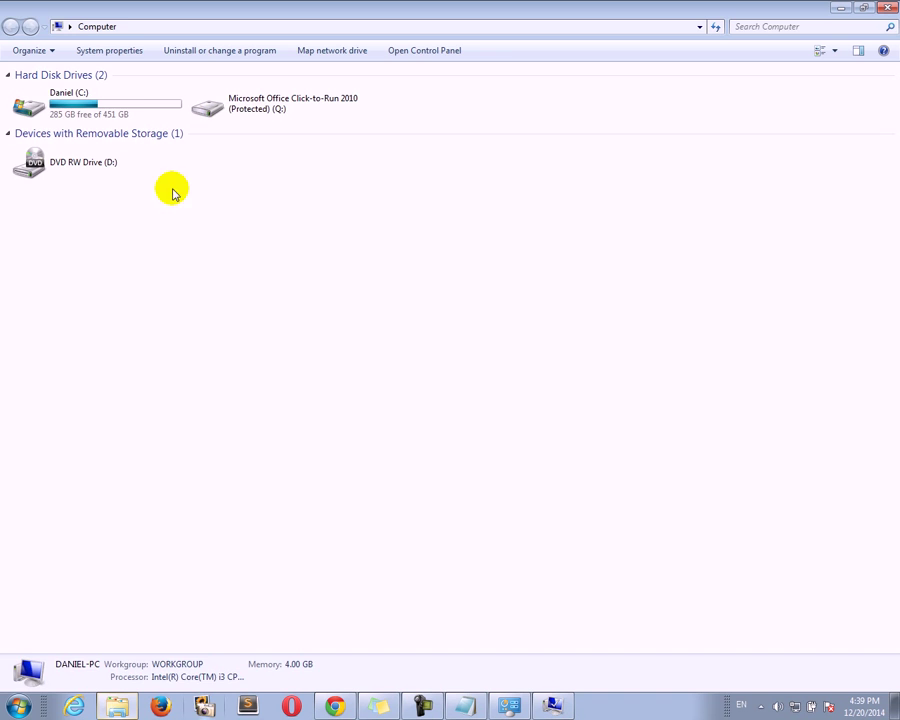
double_click(134, 112)
left_click(395, 172)
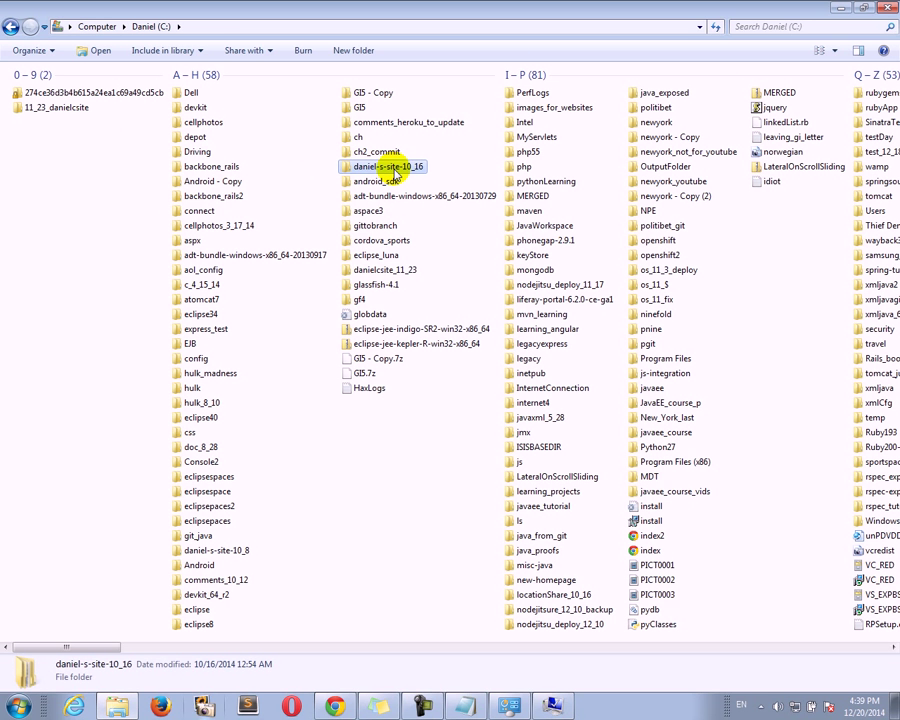
key("p")
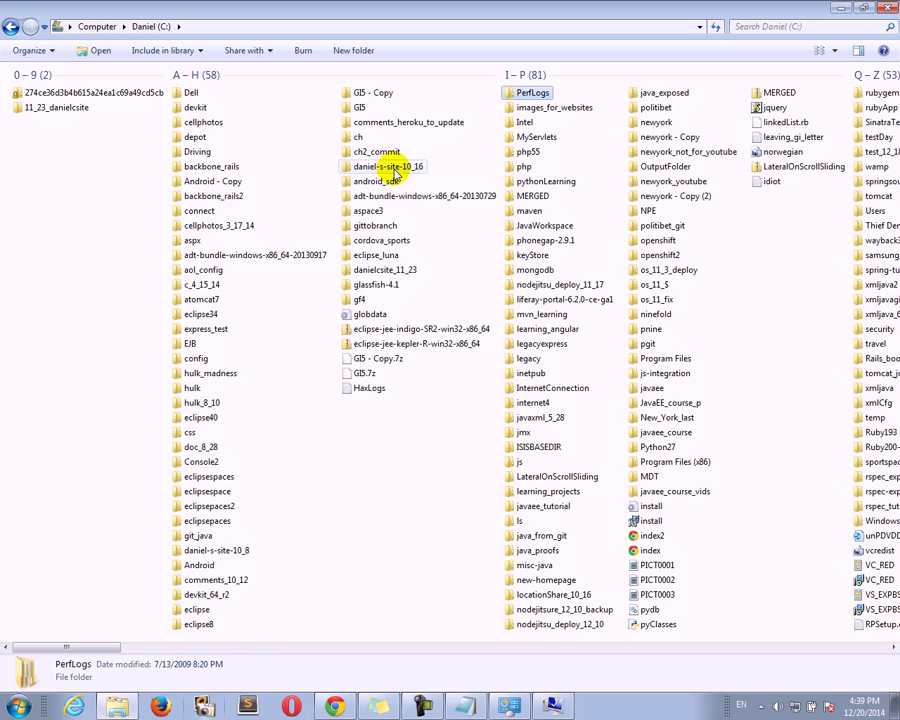
key("p")
key("p")
key("p")
key("p")
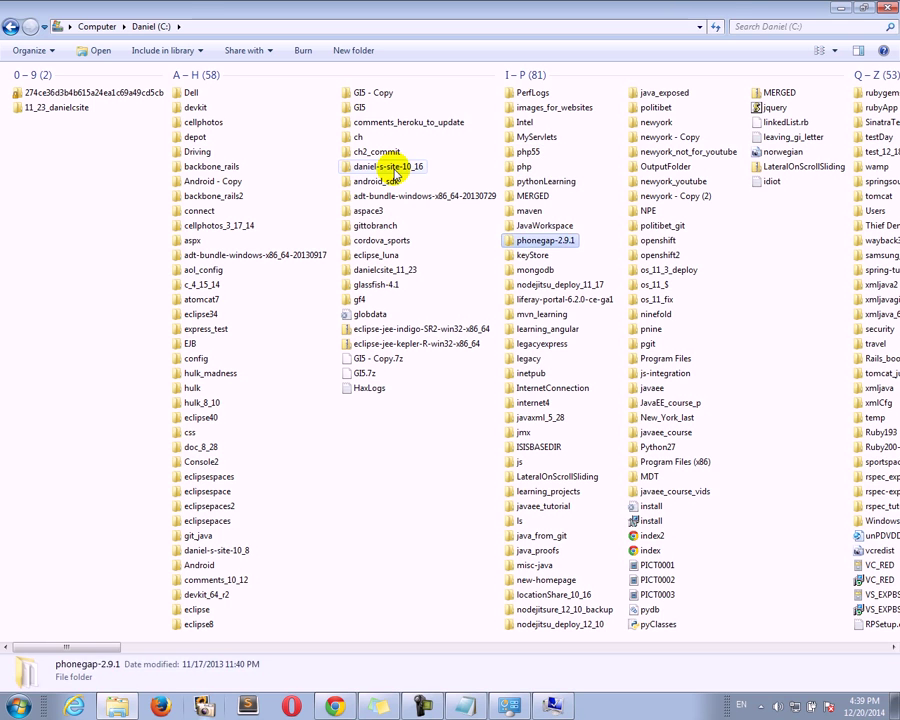
key("p")
key("p")
key("p")
key("p")
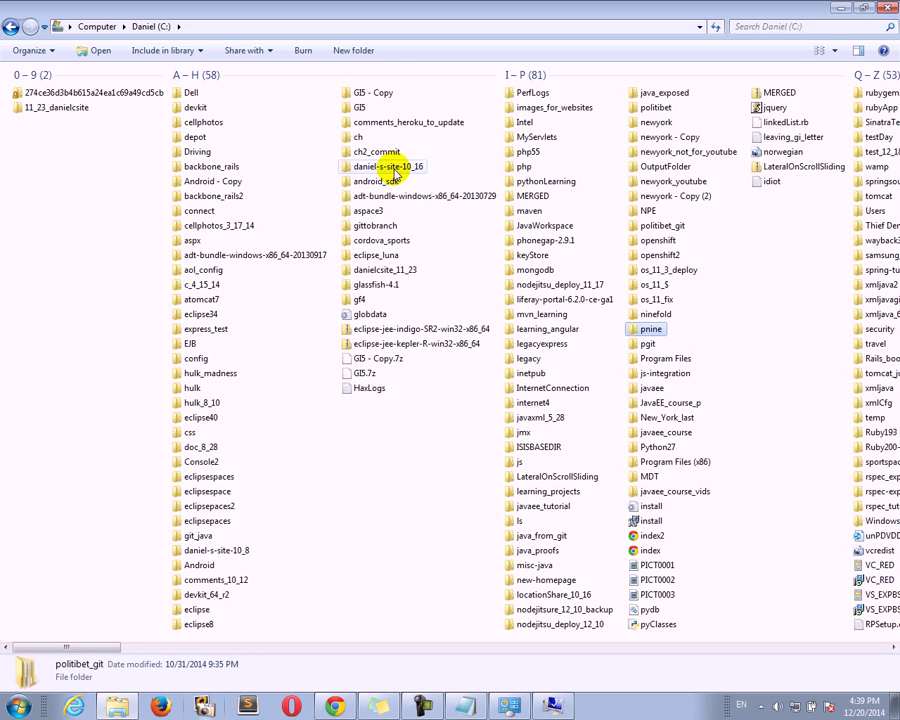
key("Return")
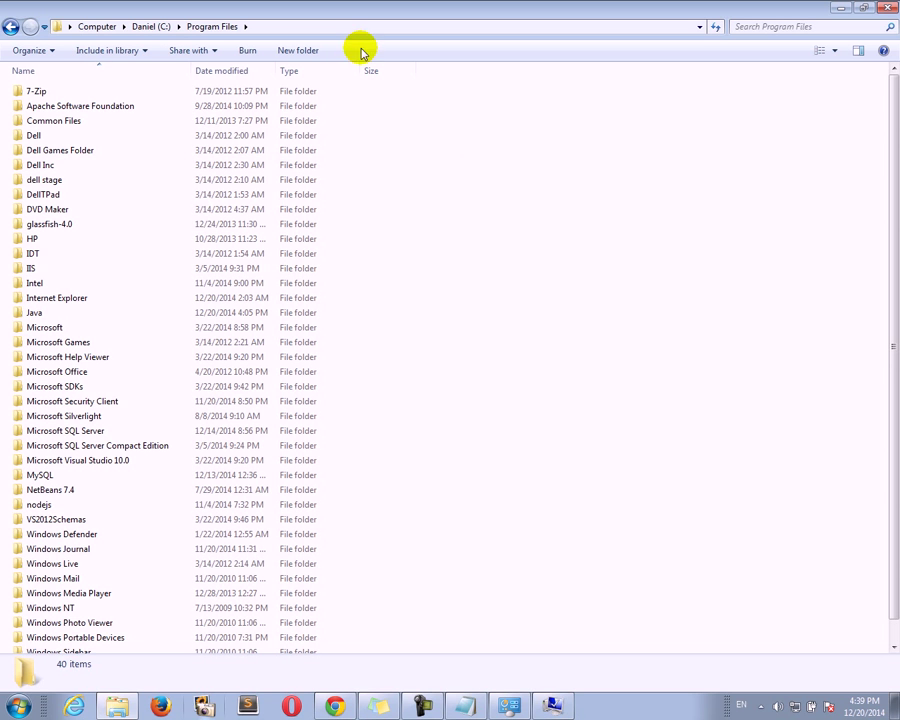
scroll(256, 233, "down", 1)
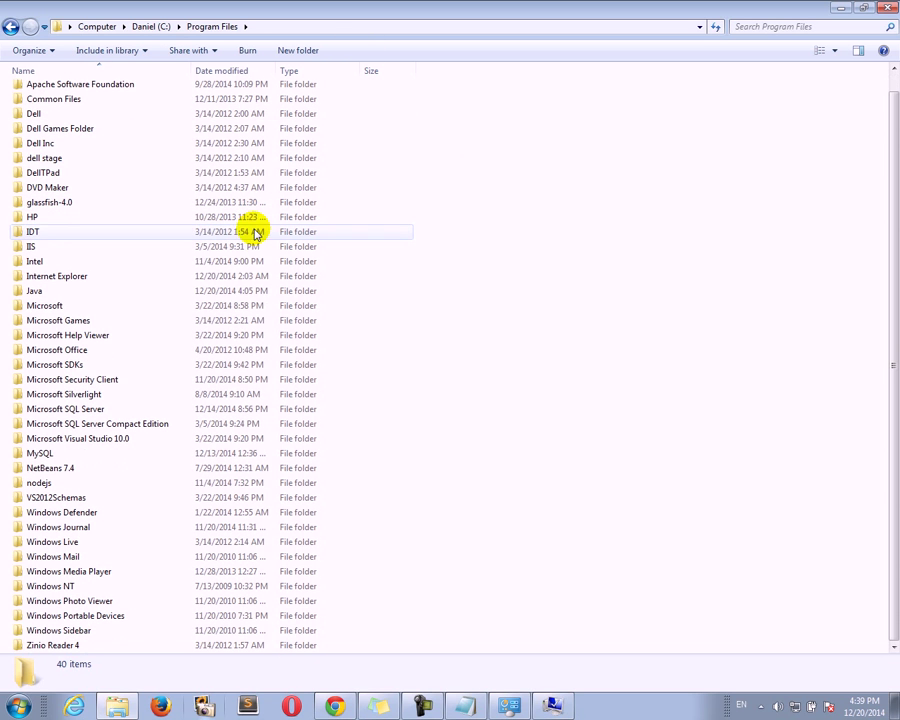
double_click(92, 291)
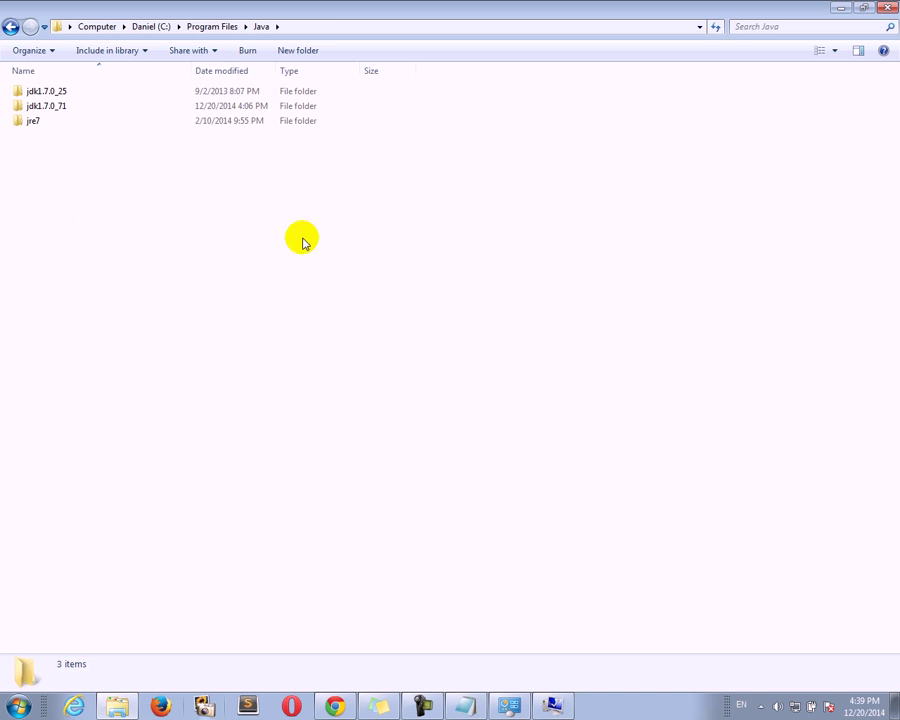
left_click_drag(301, 237, 75, 195)
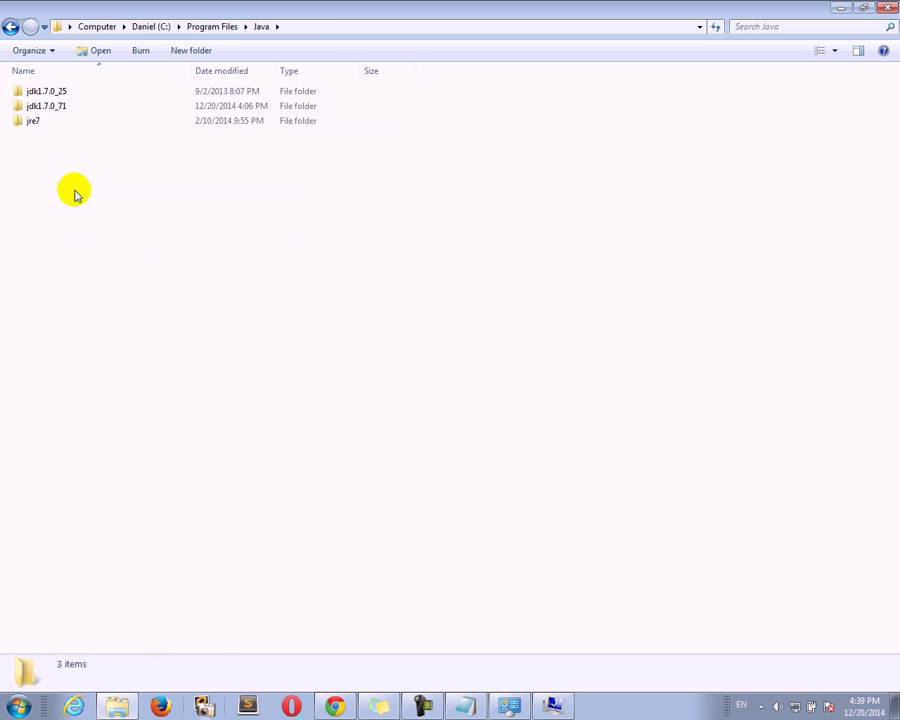
left_click(42, 106)
mouse_move(34, 116)
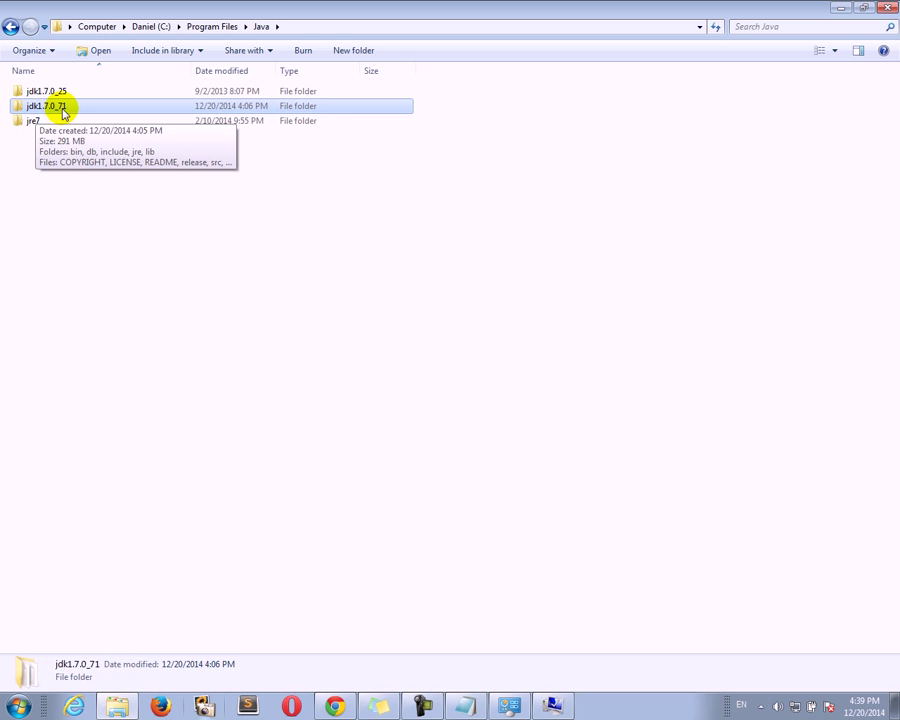
double_click(62, 110)
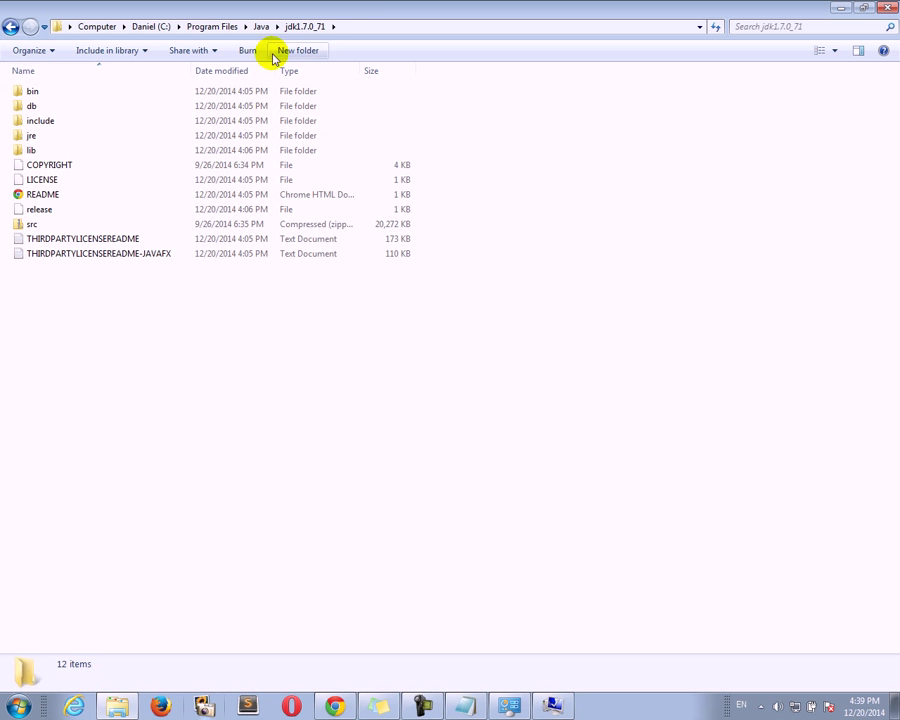
- Copy the folder path C:\Program Files\Java\jdk1.7.0_71 from the address bar
left_click(373, 22)
left_click(340, 20)
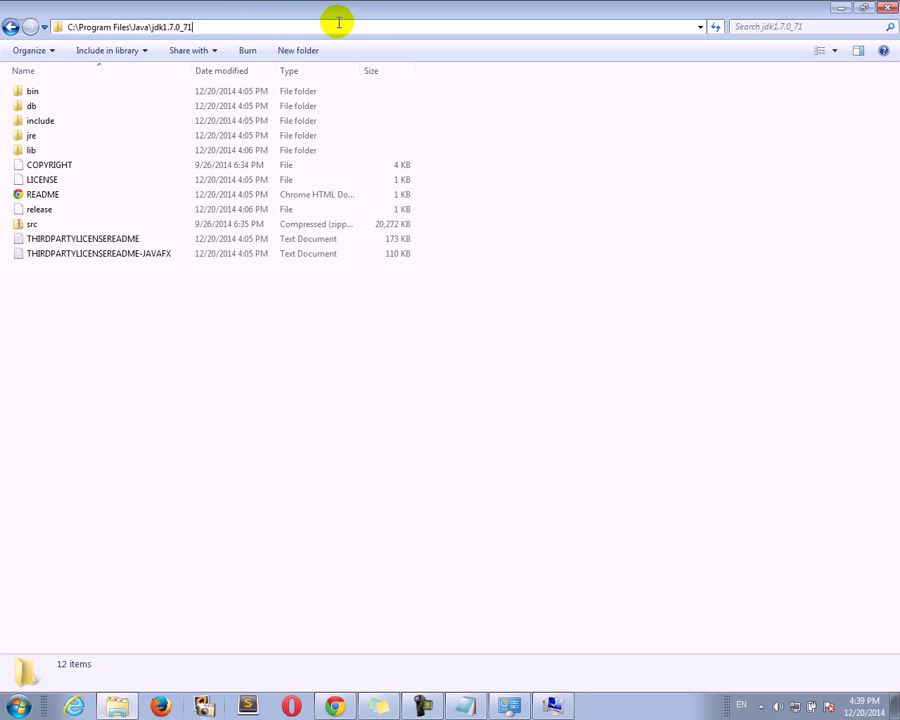
left_click_drag(211, 20, 43, 20)
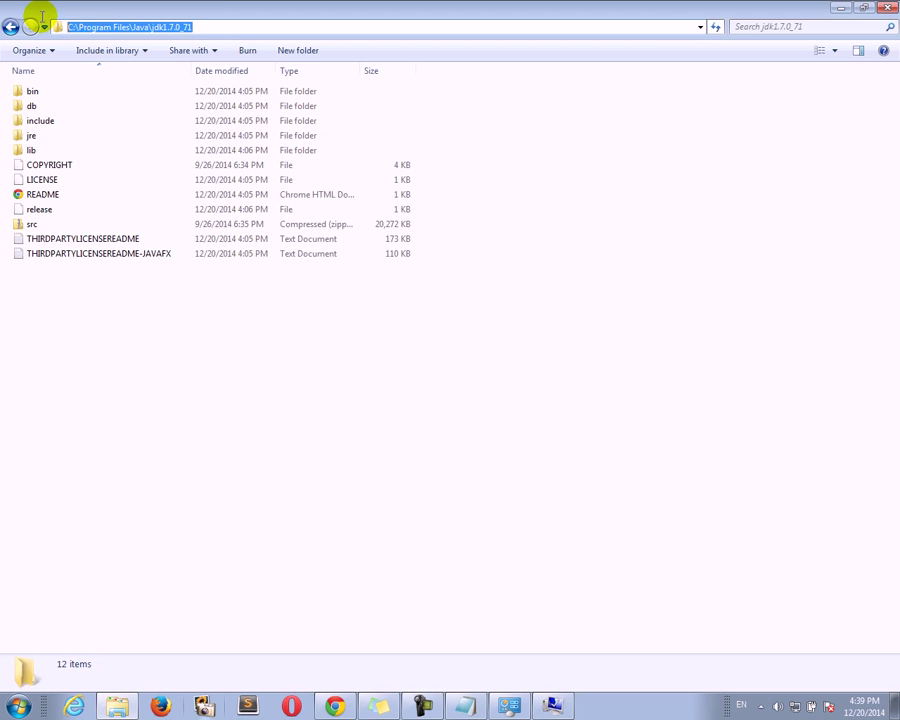
right_click(98, 26)
left_click(130, 71)
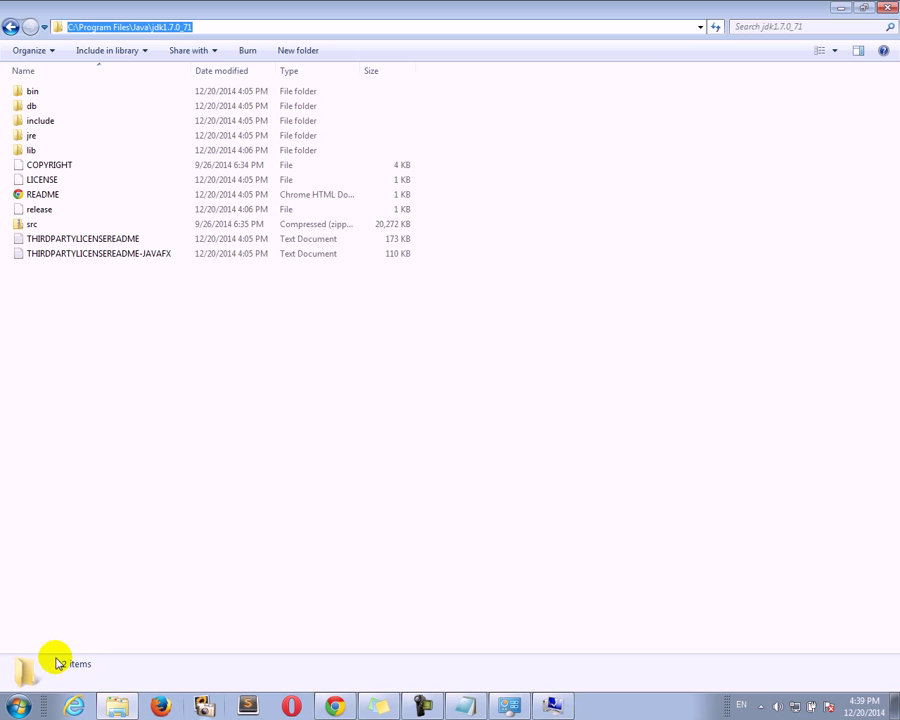
- Create user variable JAVA_HOME with the pasted value C:\Program Files\Java\jdk1.7.0_71
left_click(116, 708)
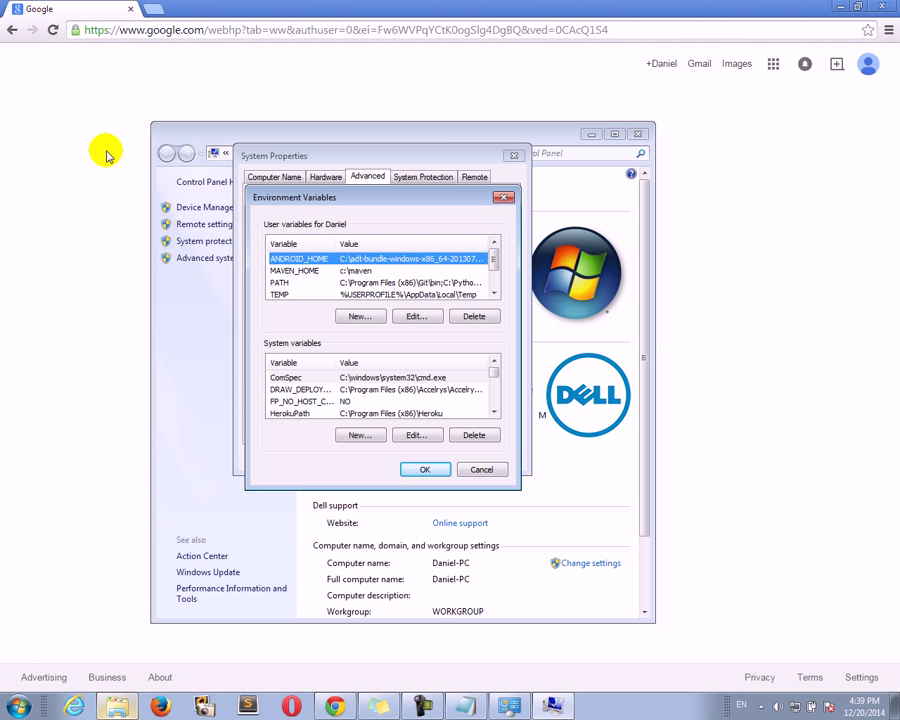
left_click_drag(260, 198, 217, 196)
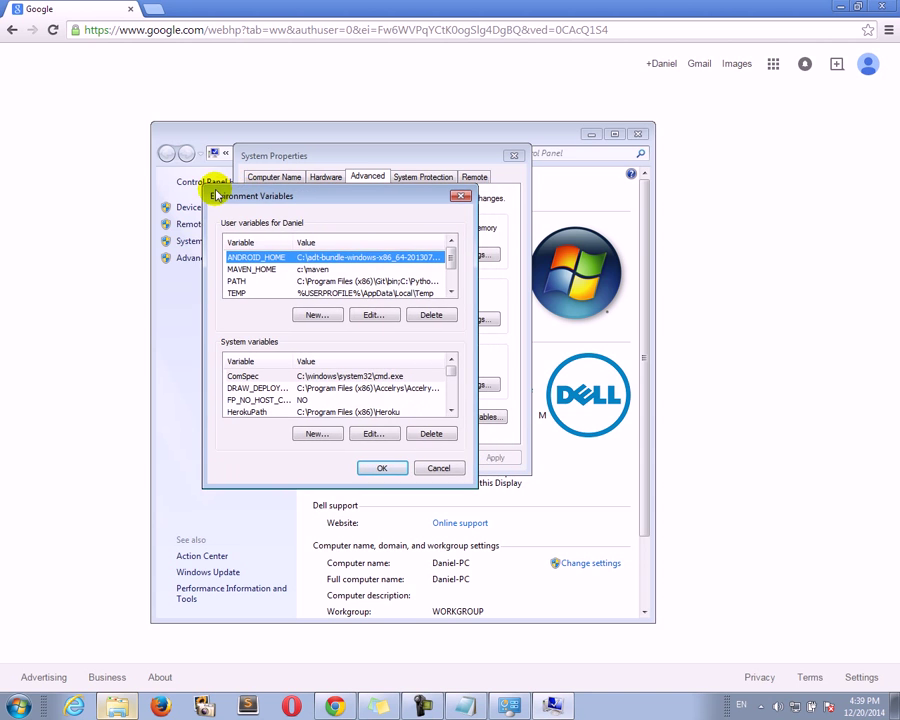
left_click(315, 316)
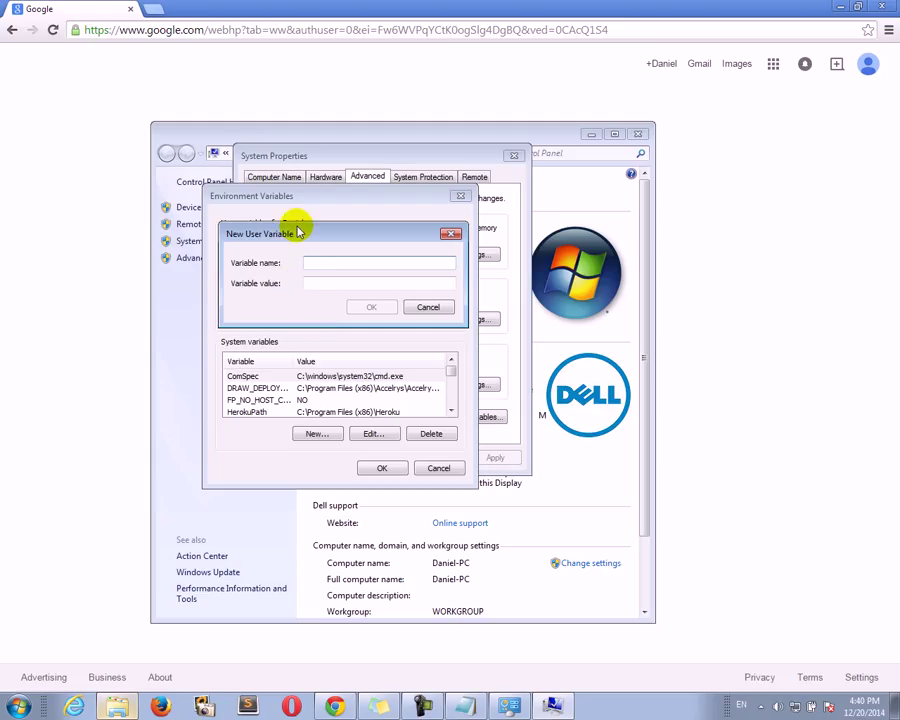
type("JAV")
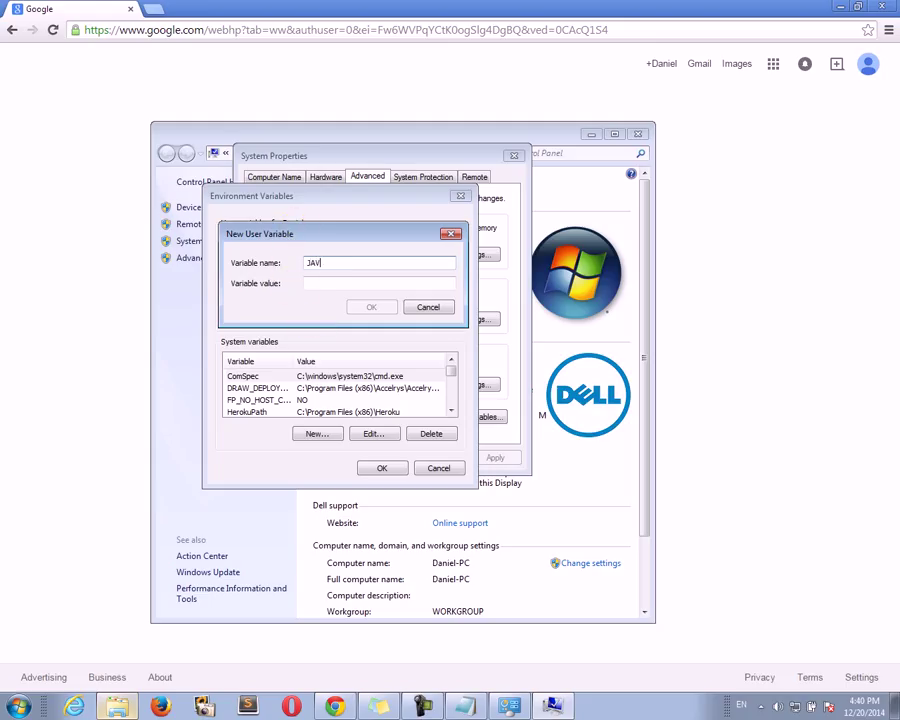
type("A_HOME")
left_click(380, 283)
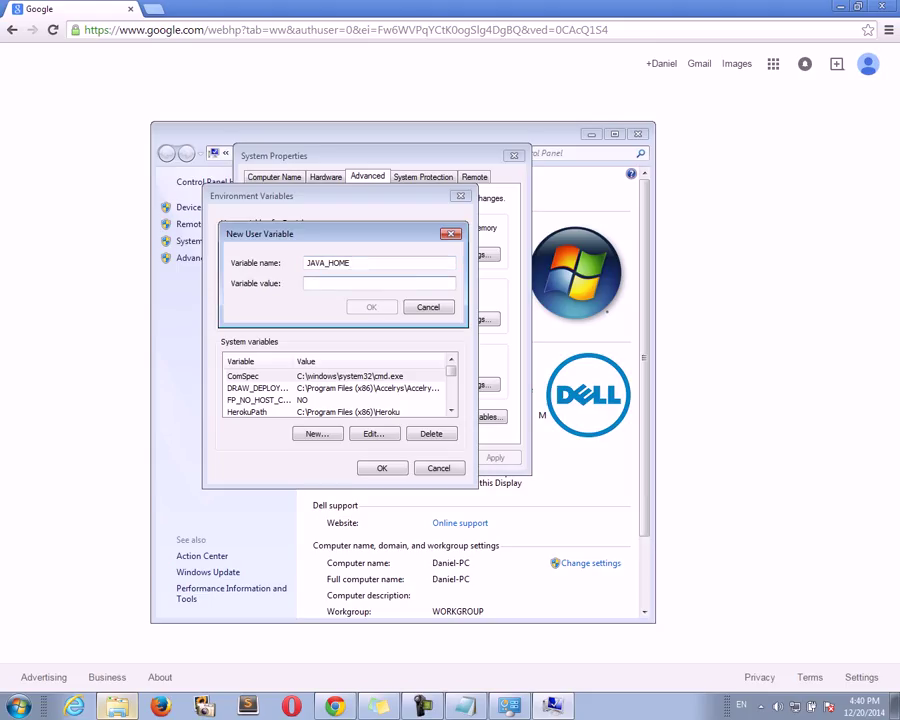
key("ctrl+v")
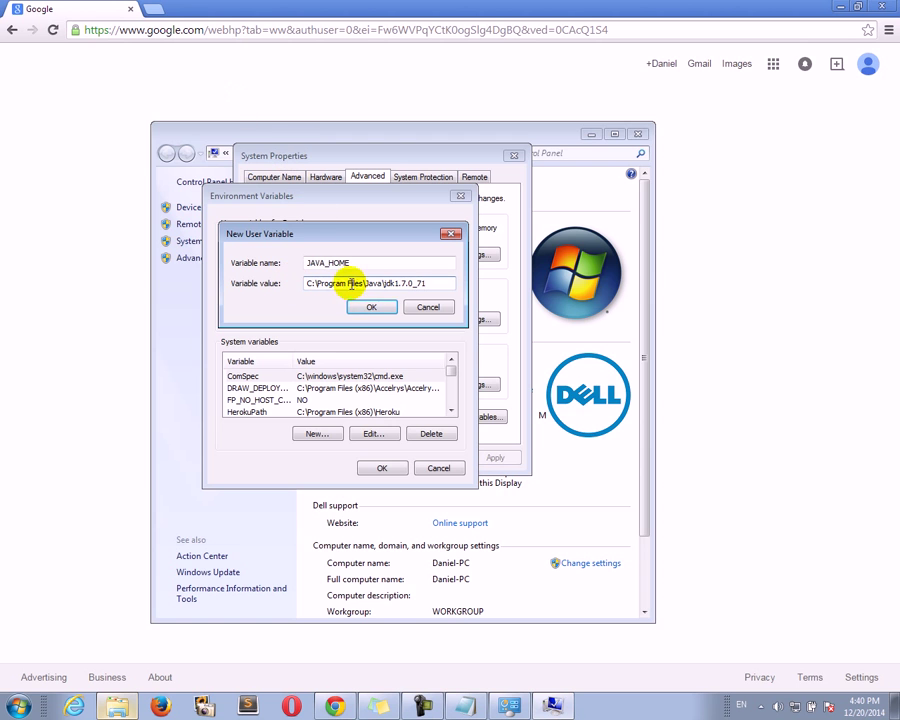
left_click(117, 707)
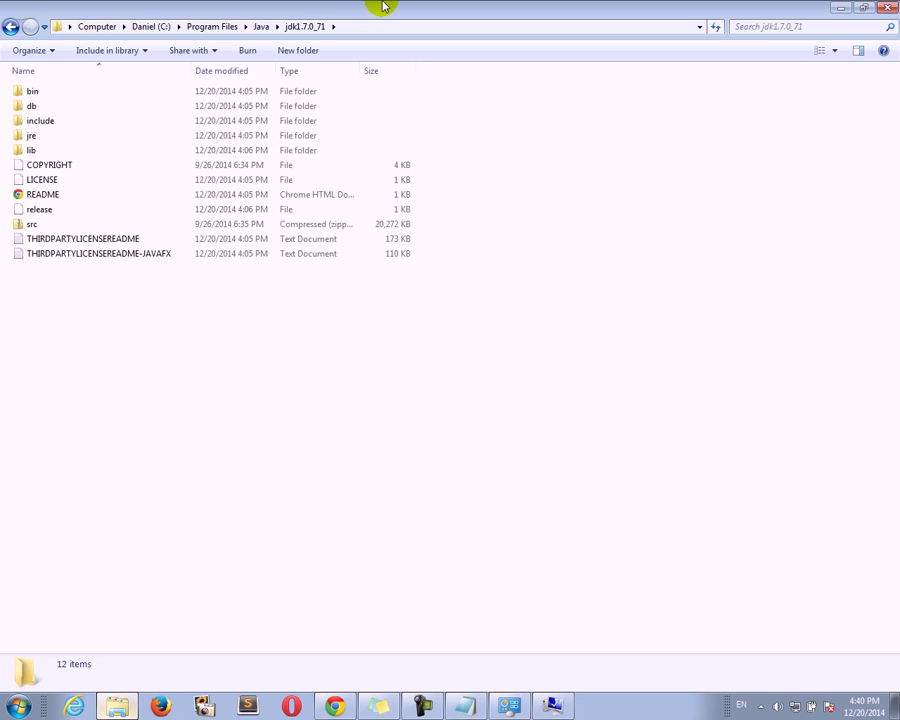
left_click_drag(383, 7, 307, 378)
left_click_drag(337, 241, 340, 205)
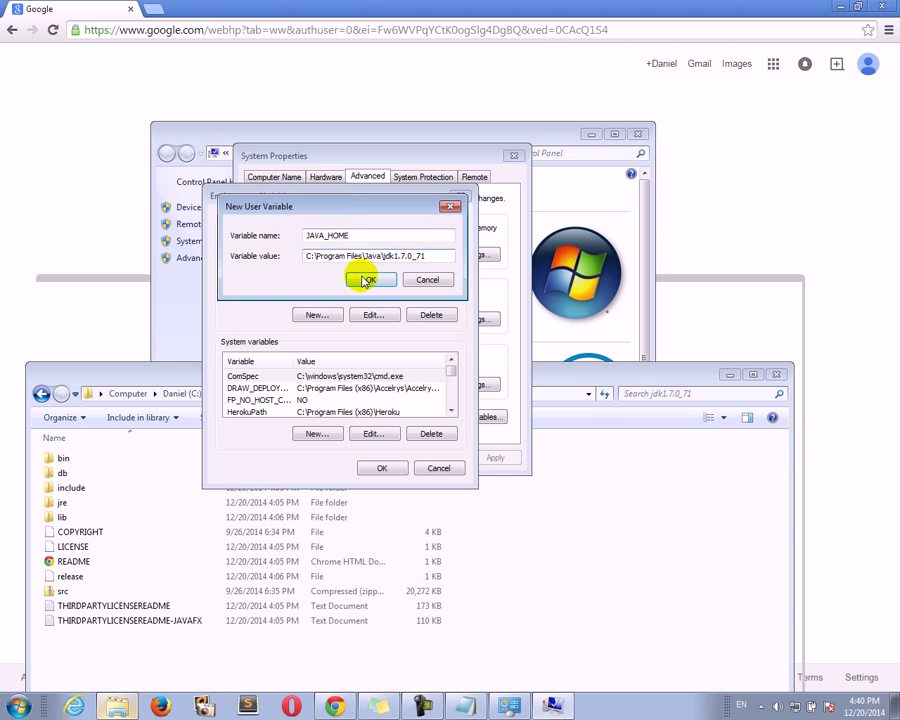
left_click(366, 281)
left_click(358, 269)
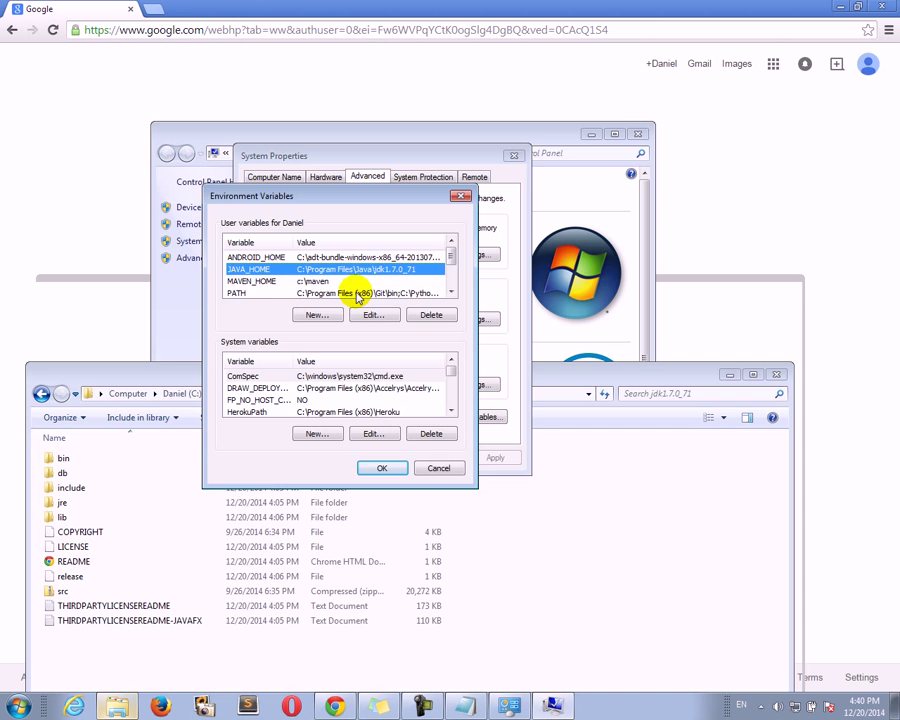
- Select the PATH user variable and open it for editing
left_click(245, 281)
left_click(248, 293)
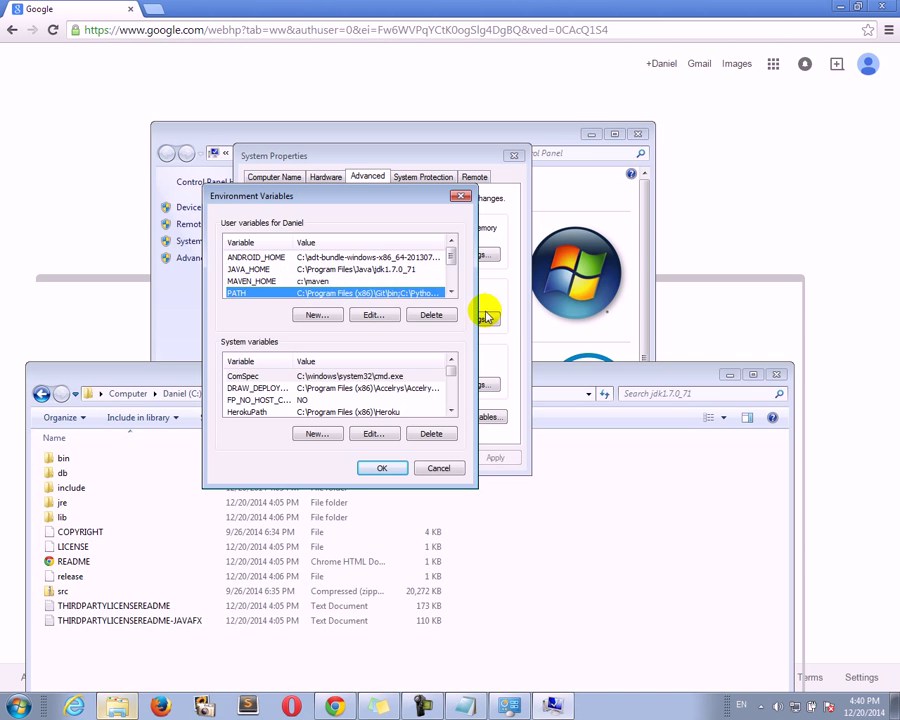
left_click(451, 291)
left_click(451, 291)
left_click(451, 291)
left_click(451, 243)
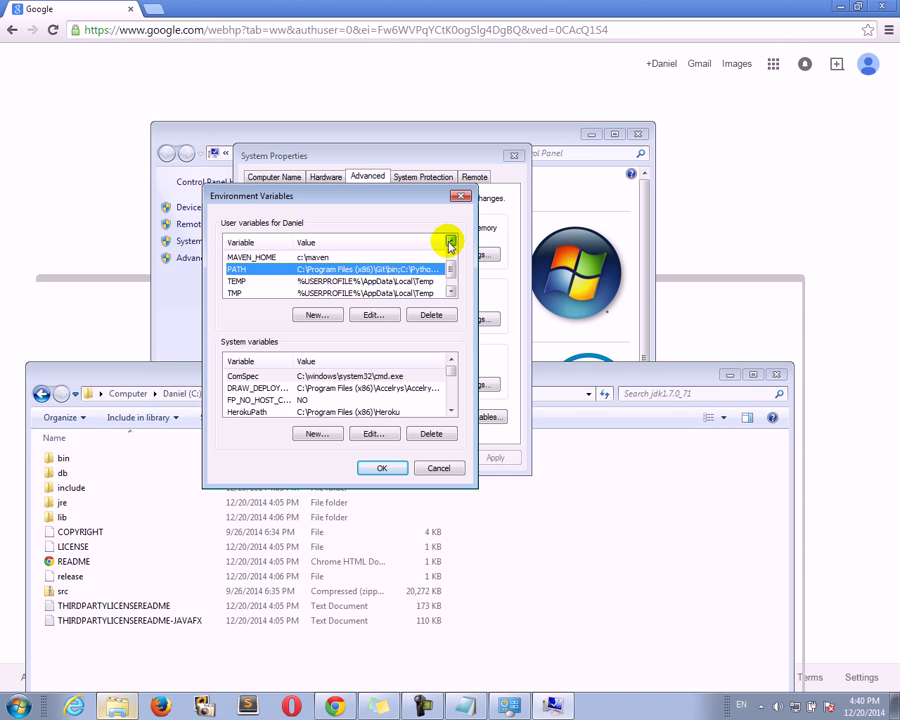
left_click(368, 316)
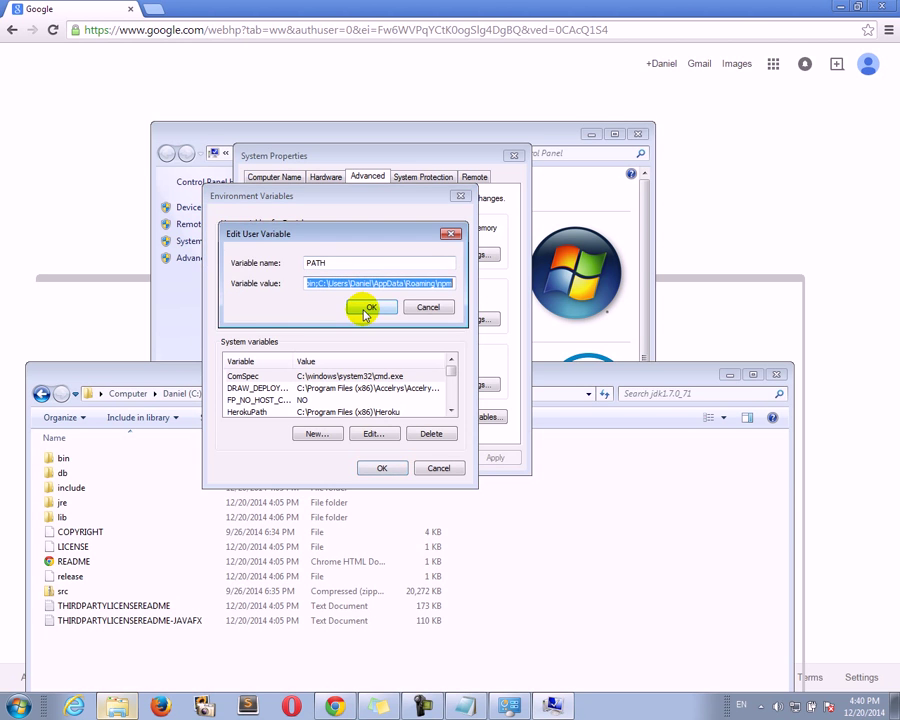
- Insert C:\Program Files\Java\jdk1.7.0_71 and \bin at the very start of the PATH value
left_click(339, 281)
key("Home")
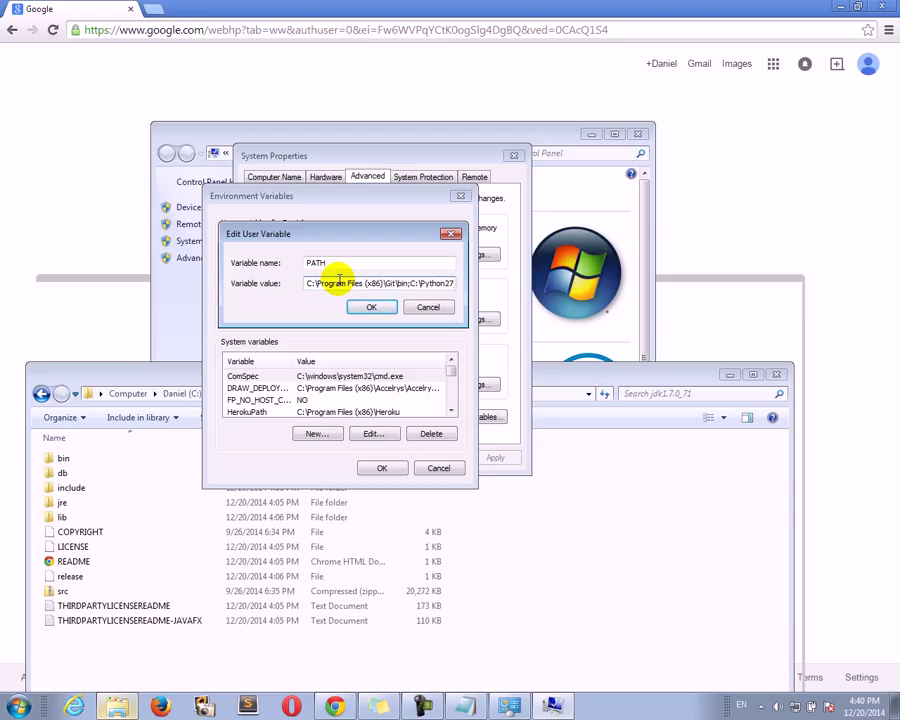
key("ctrl+v")
type(";")
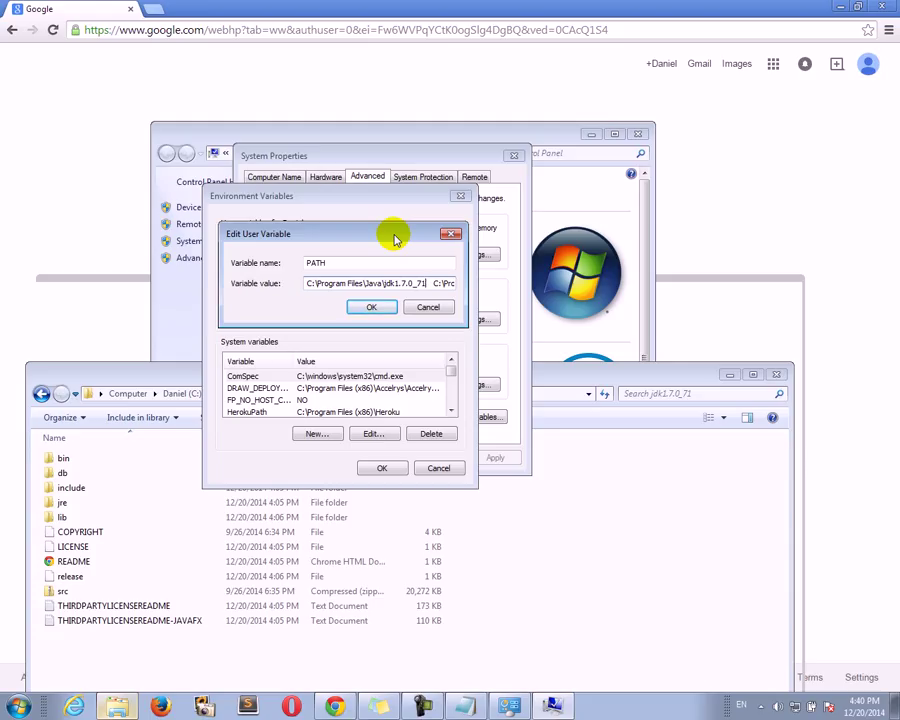
type("\\")
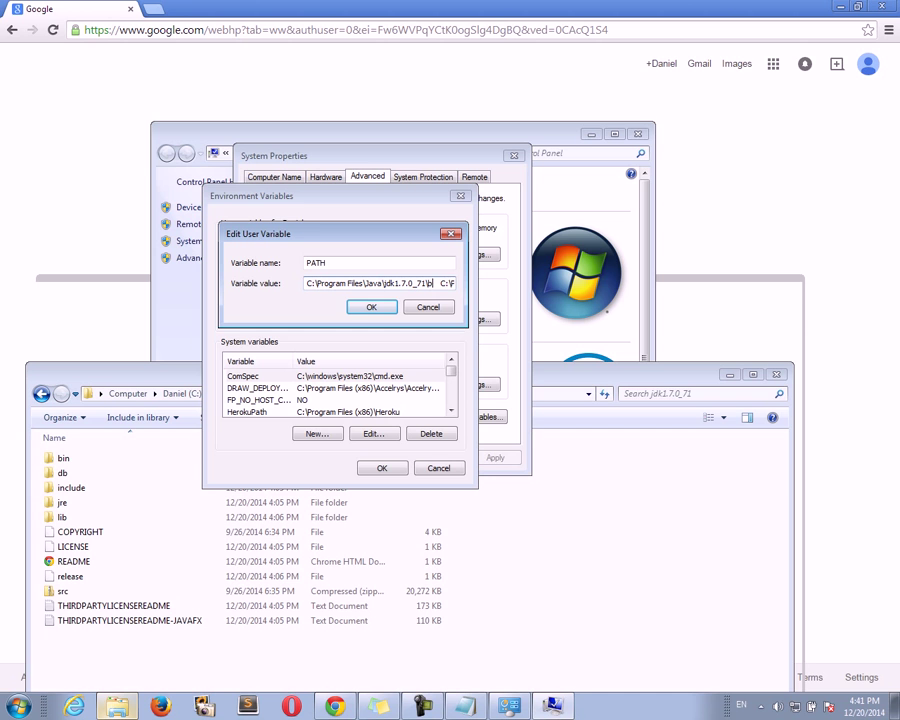
type("bin")
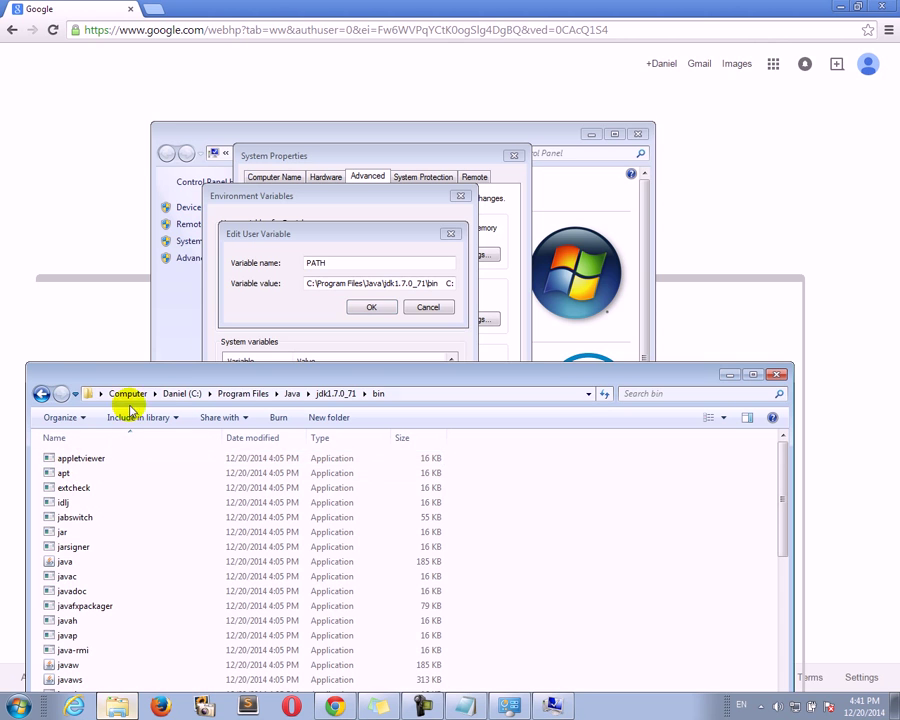
- Compare with the JDK bin folder in Explorer and add a semicolon right after \bin in PATH
left_click_drag(137, 372, 181, 242)
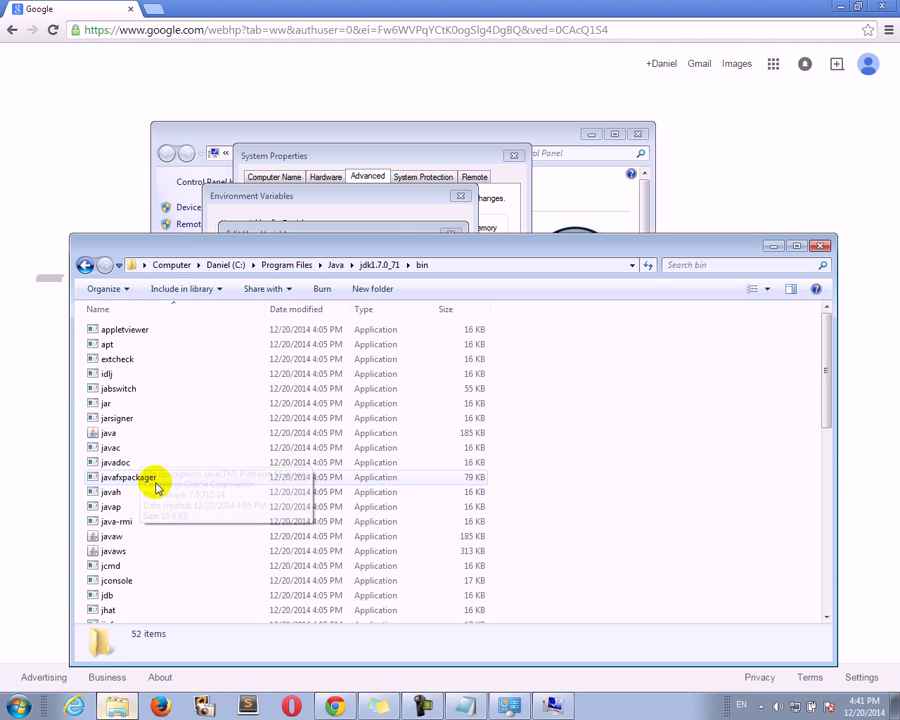
scroll(600, 448, "down", 3)
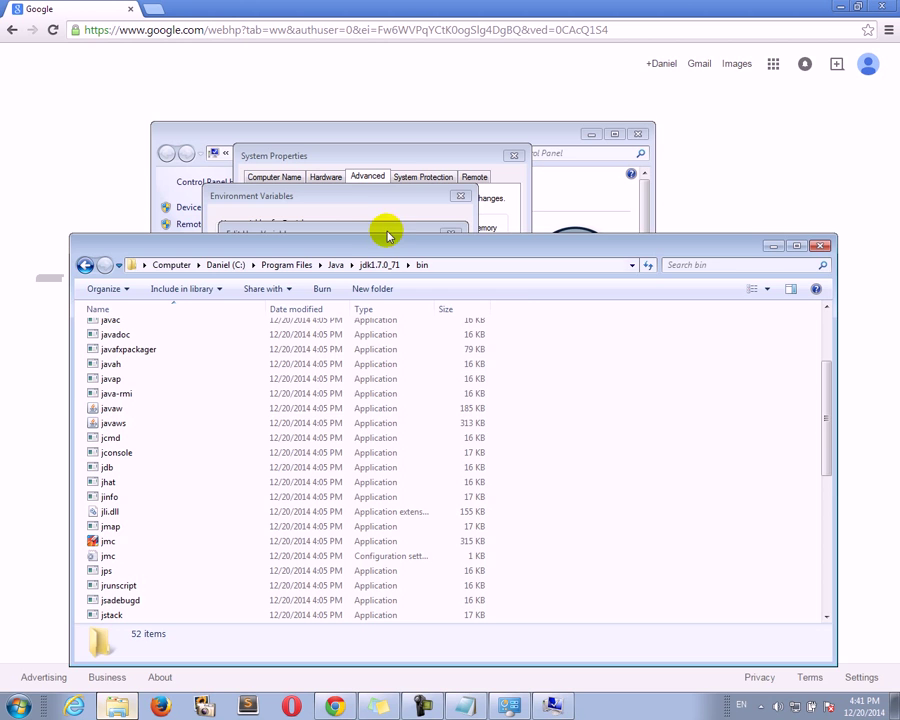
left_click(350, 233)
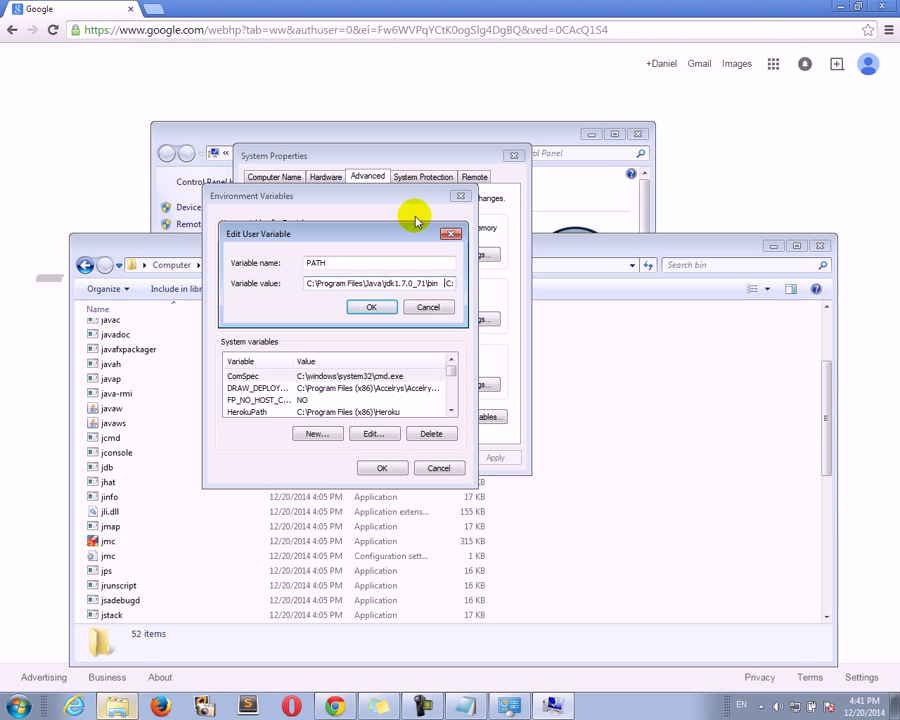
key("Right")
key("Right")
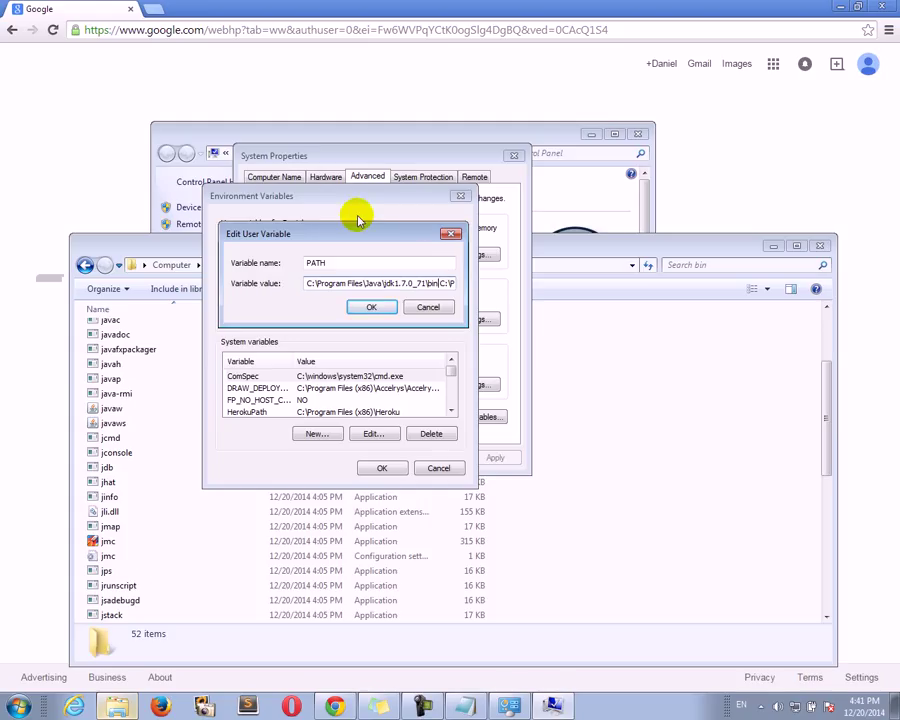
type(";")
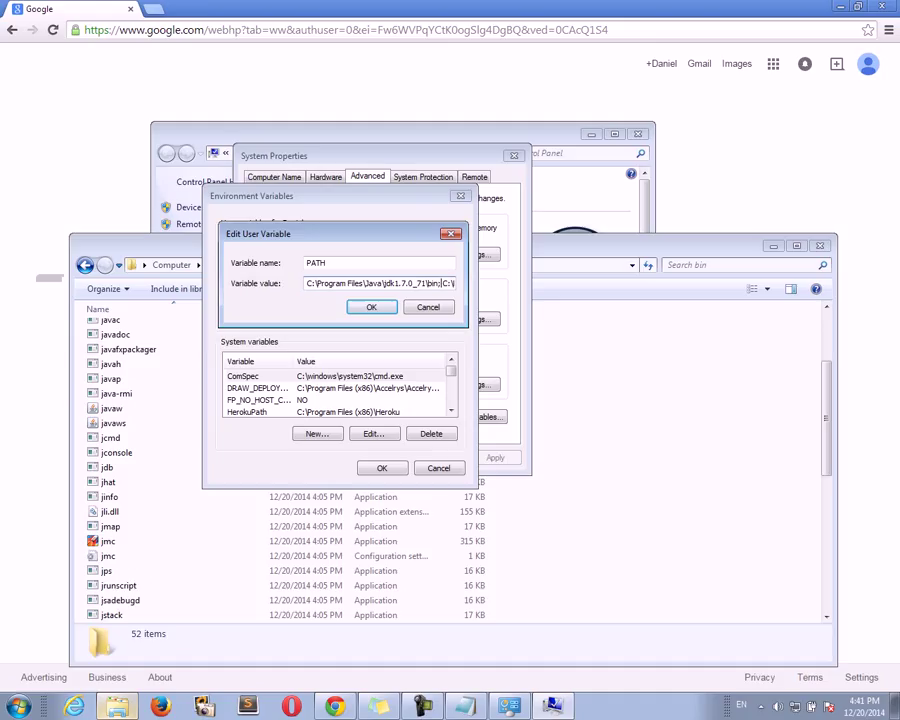
key("End")
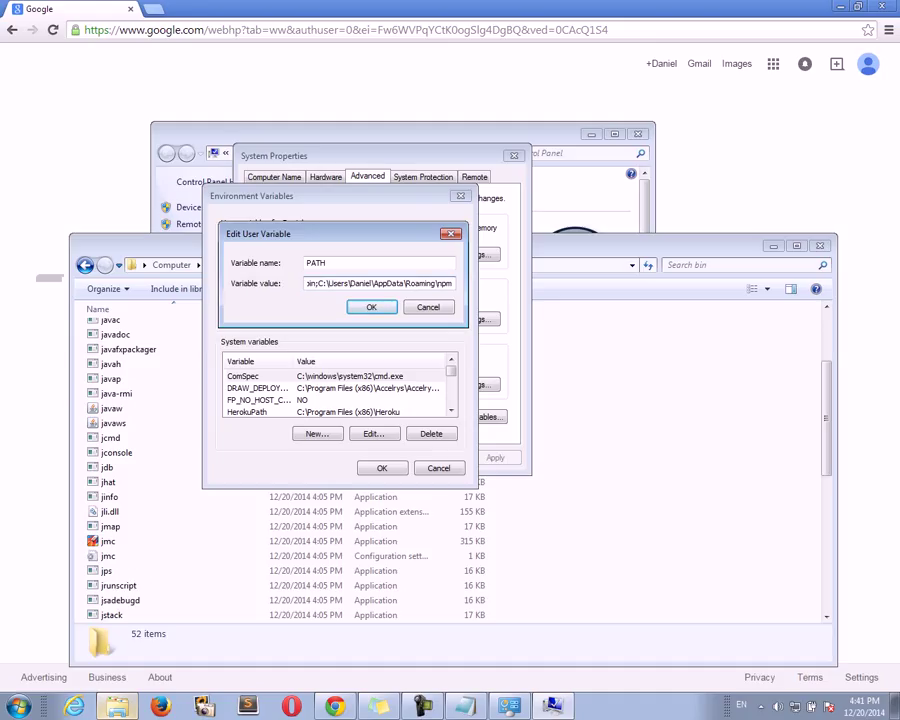
key("Home")
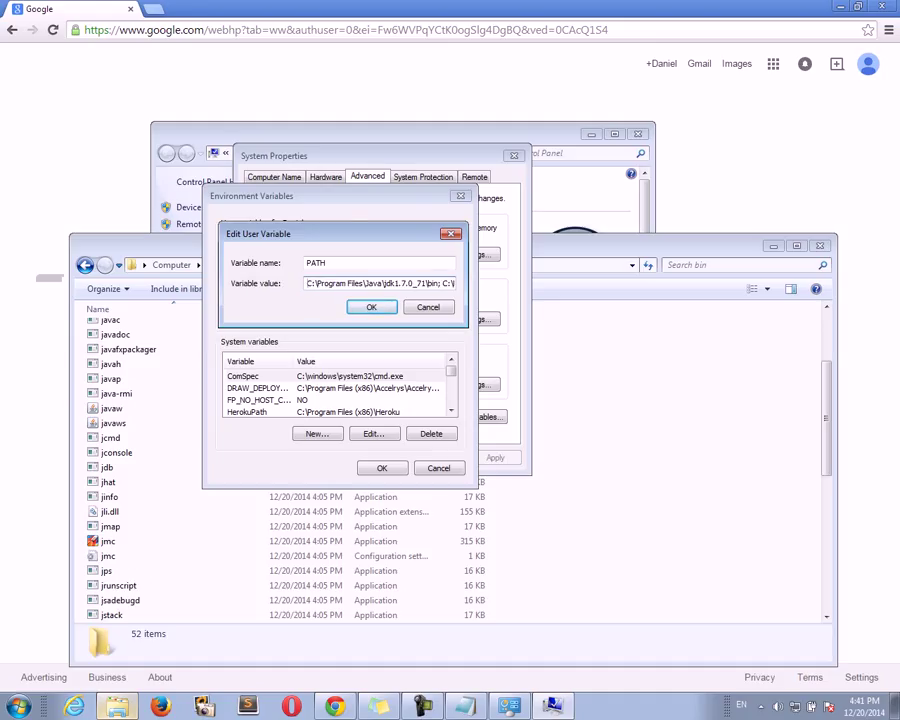
left_click(441, 283)
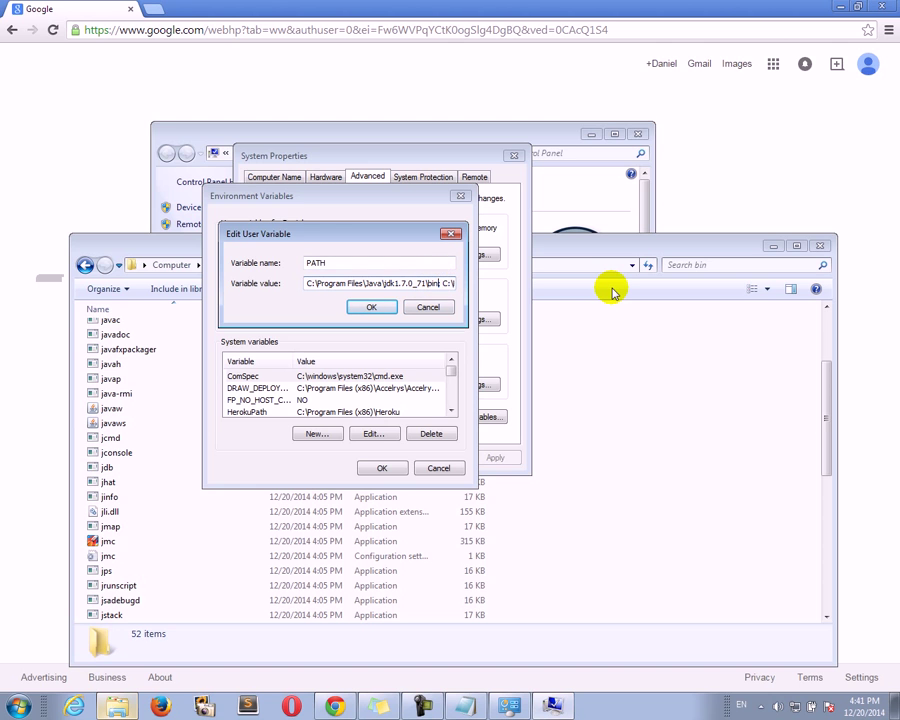
type(";")
- Save PATH, close Environment Variables and System Properties, and launch an administrator Command Prompt
left_click(369, 307)
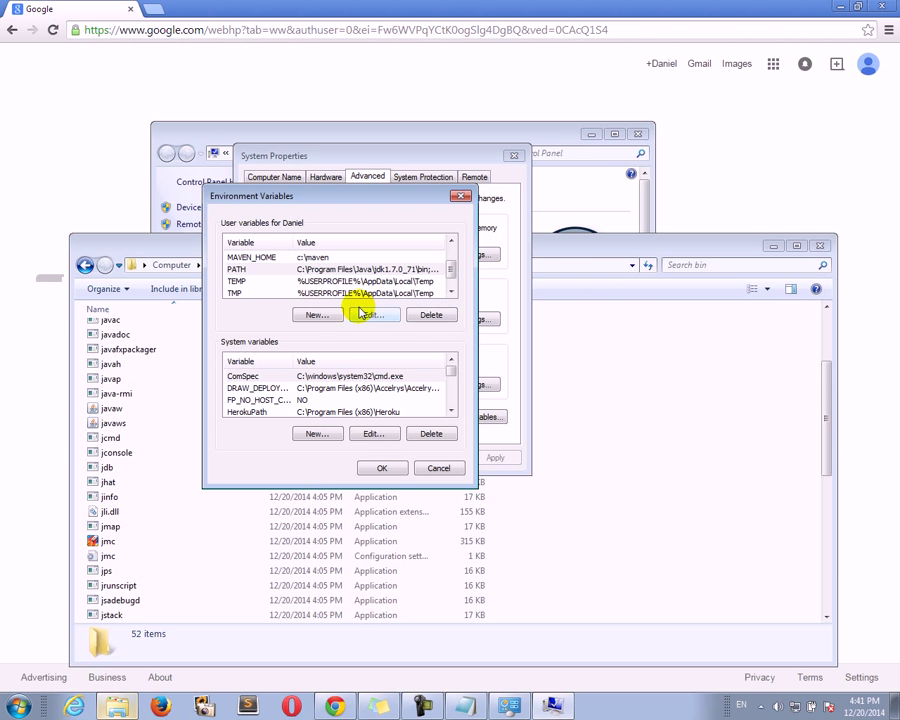
left_click(368, 468)
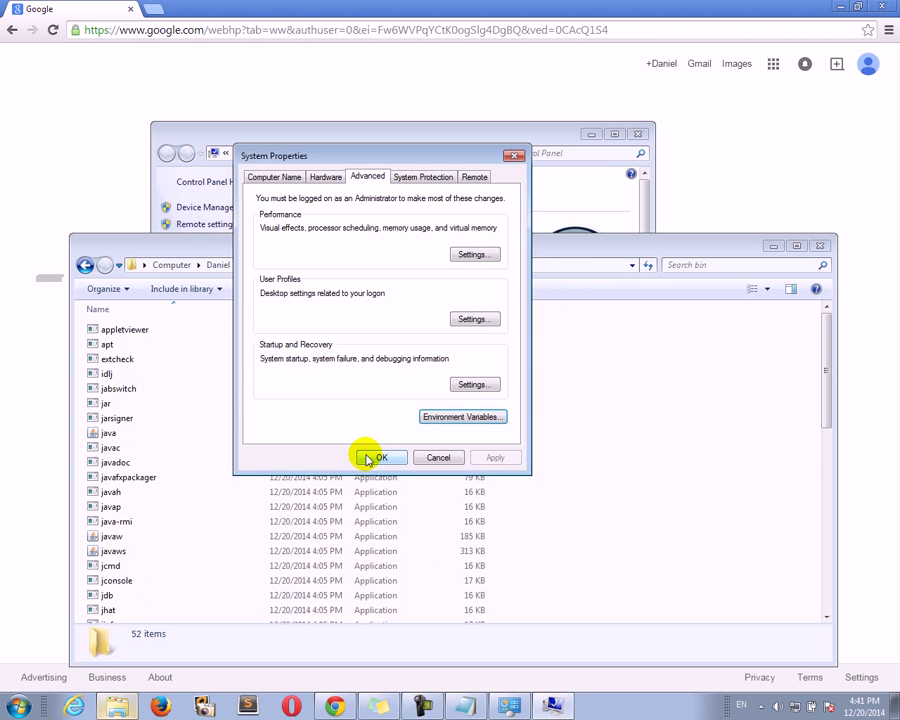
left_click(366, 458)
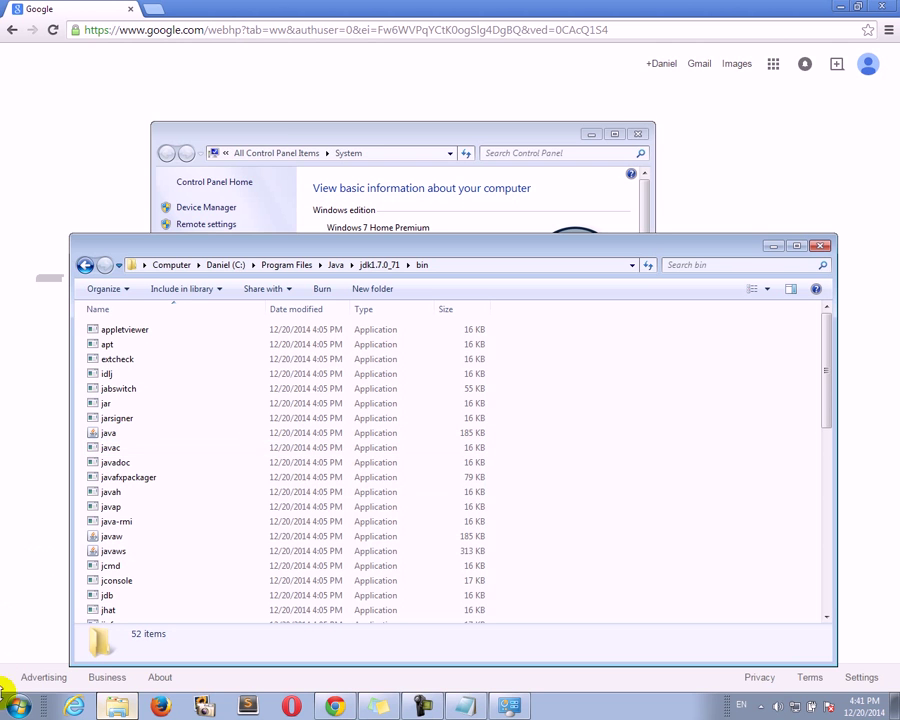
left_click(18, 706)
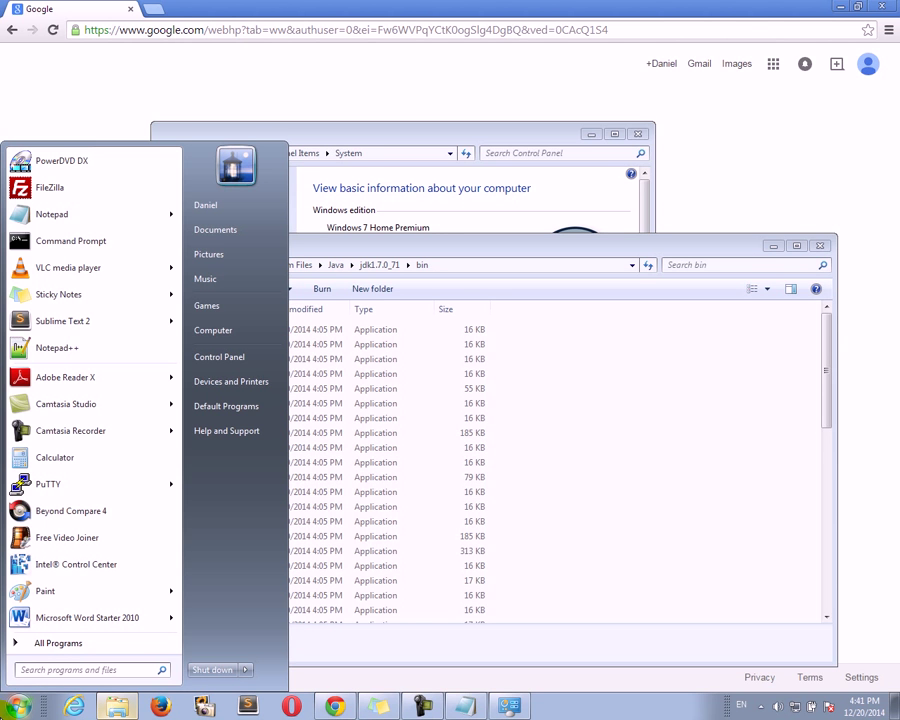
left_click(72, 249)
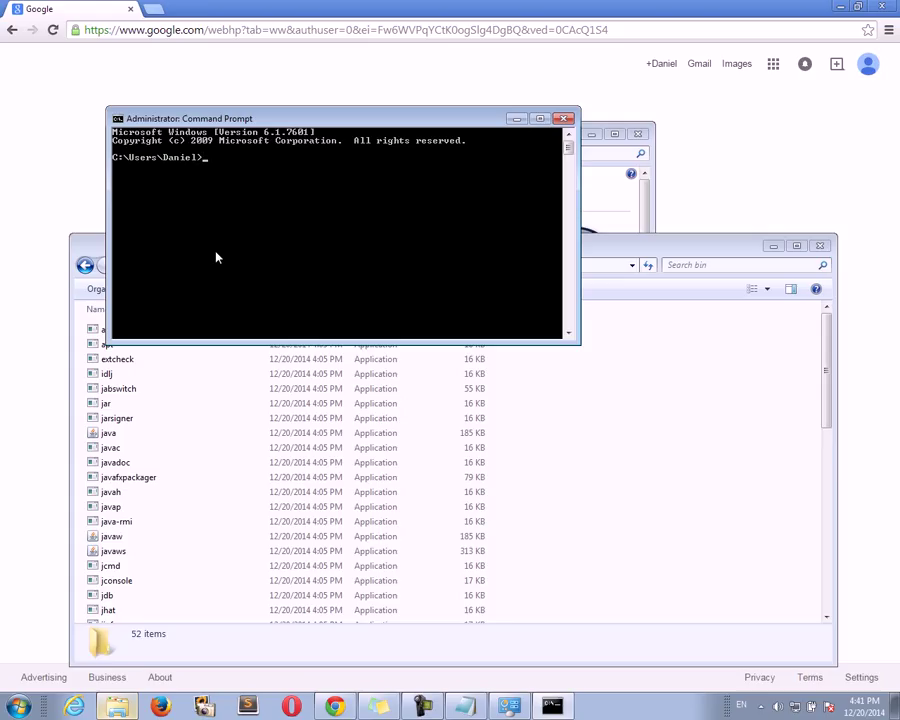
- Run java -version, which reports java version "1.7.0_25", and reposition the console
type("java -version")
key("Return")
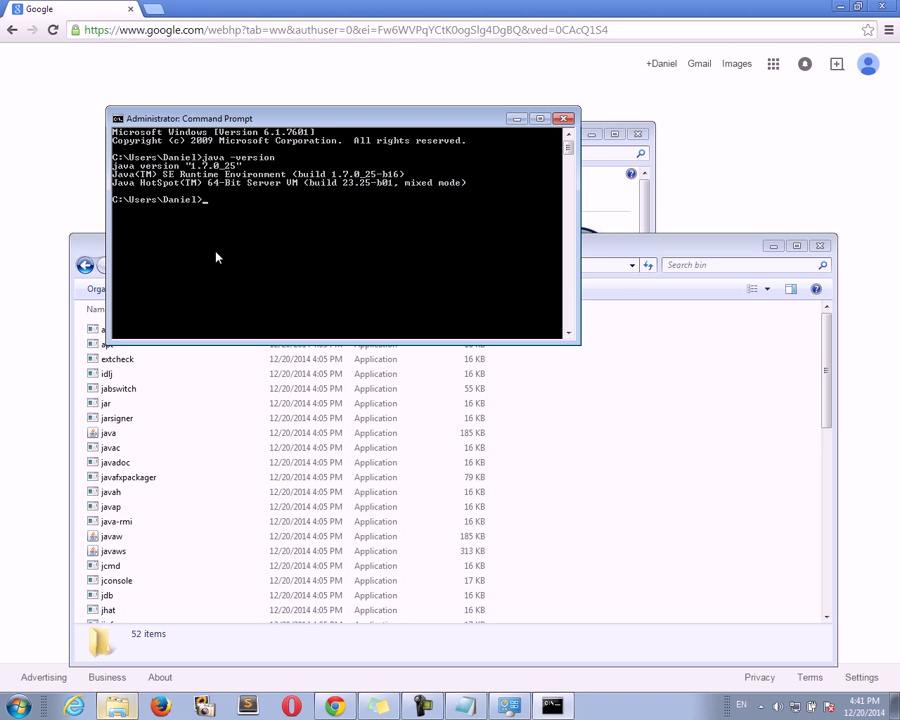
left_click(210, 120)
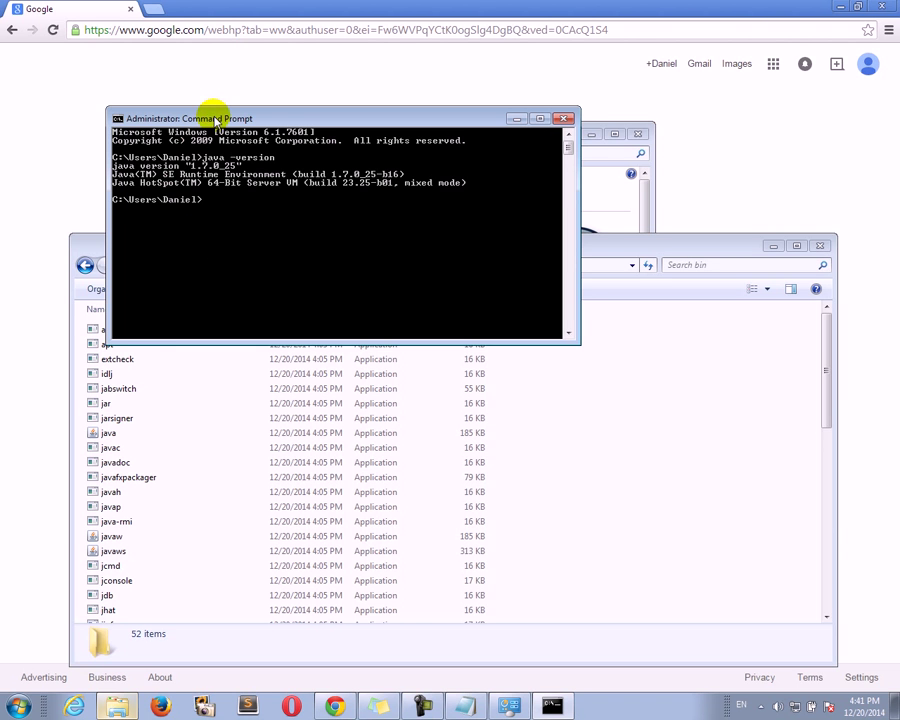
left_click_drag(210, 120, 420, 134)
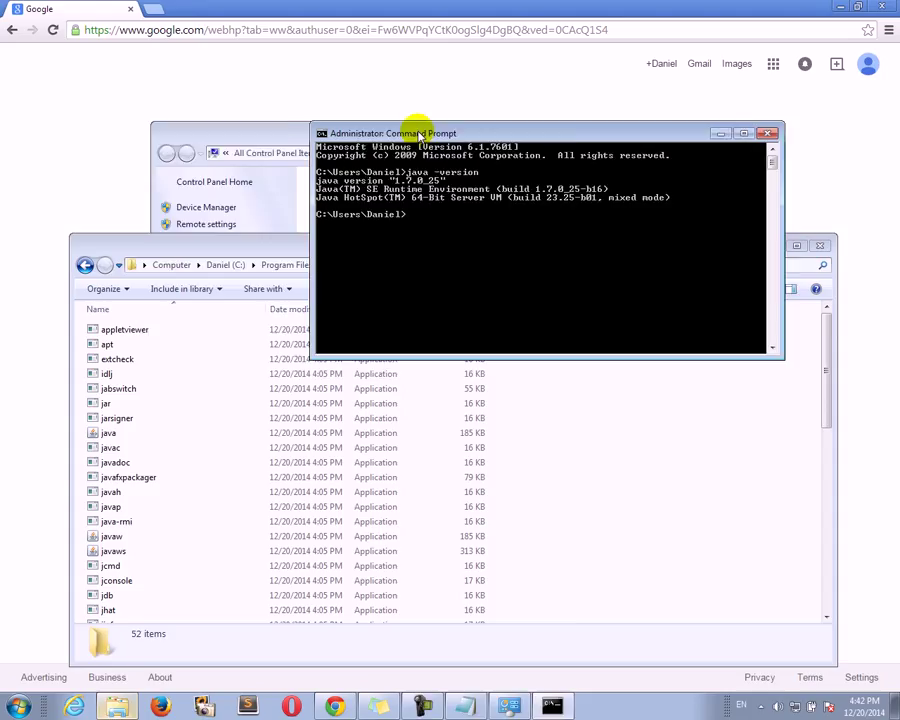
left_click_drag(564, 132, 398, 152)
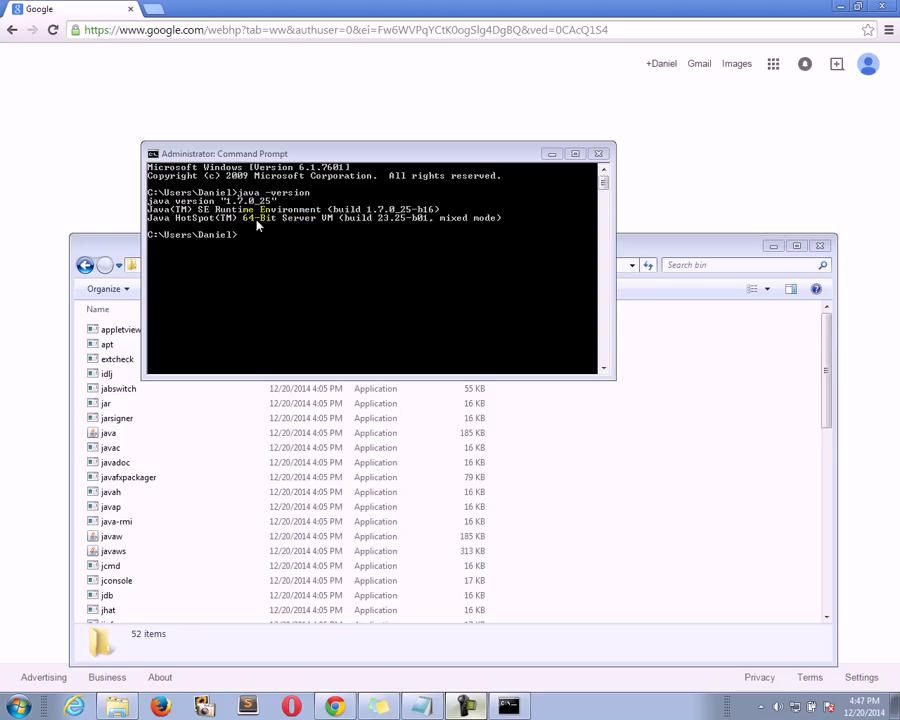
- Change to C:\ with cd c:\ and rerun java -version, again getting 1.7.0_25
left_click(327, 261)
type("cd")
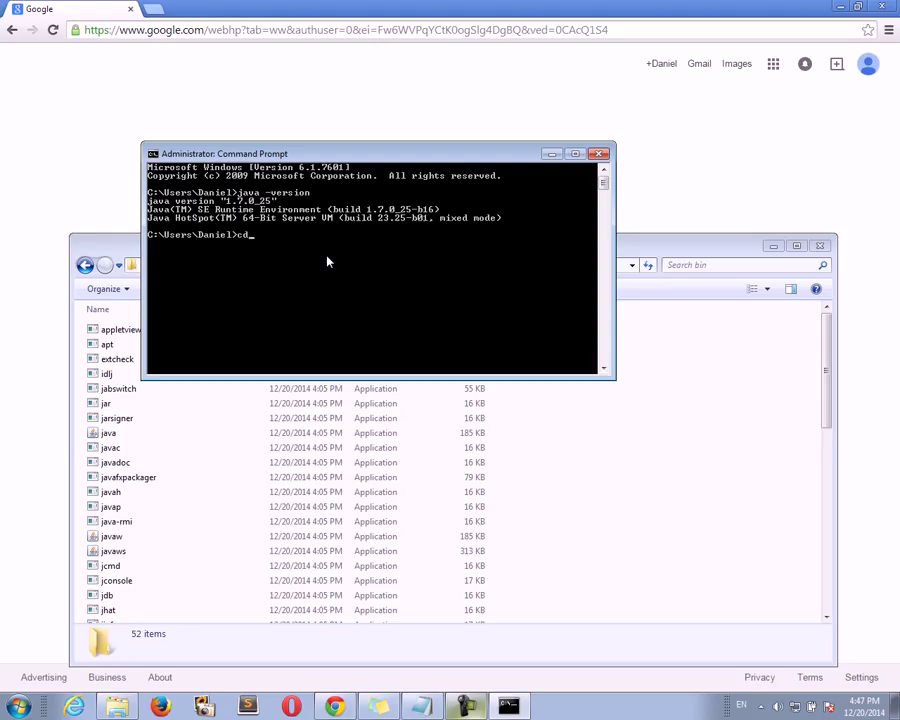
type(" c\"")
key("BackSpace")
type(":\\")
key("Return")
type("java -version")
key("Return")
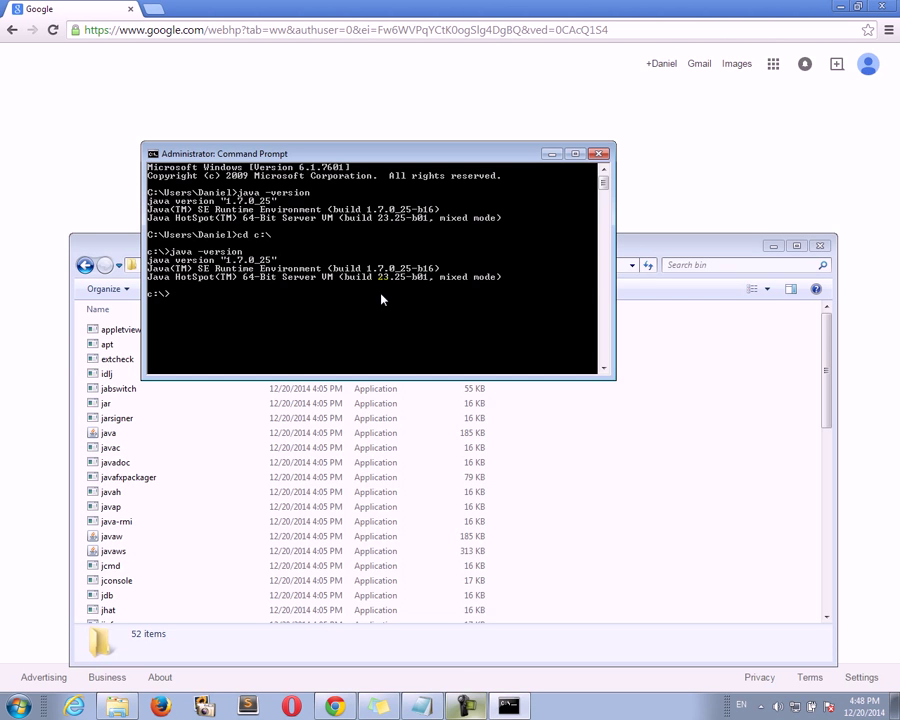
left_click(468, 706)
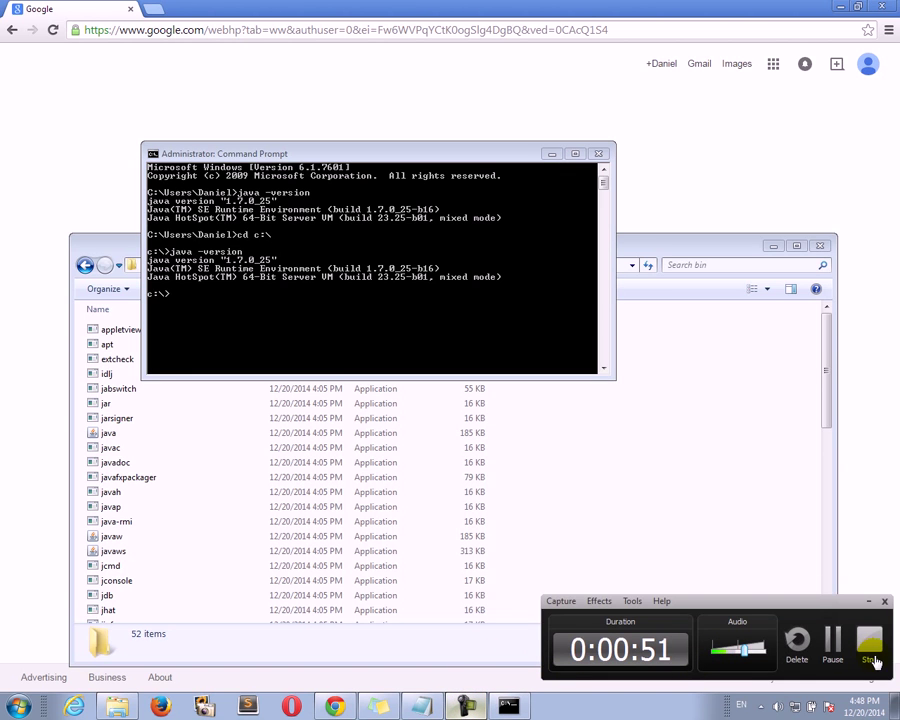